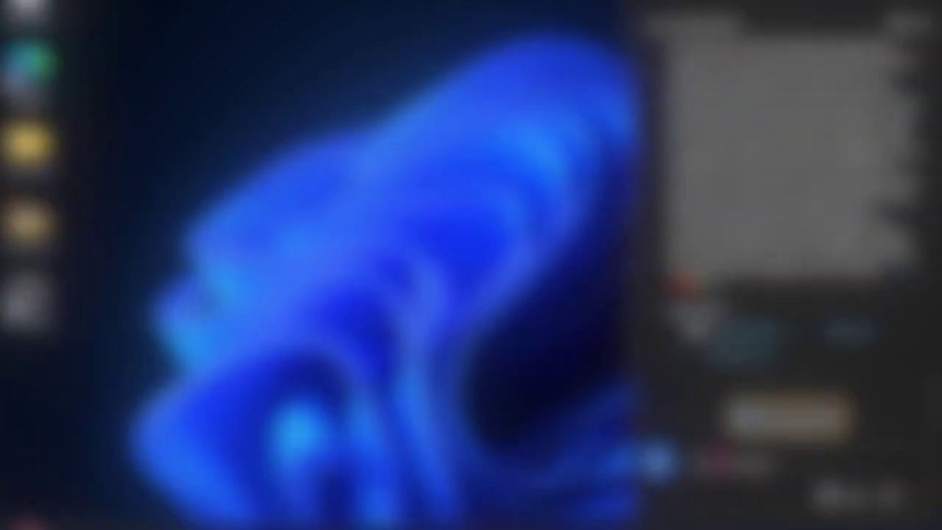
# - Advance Copilot's suggestion cards four times to the love-song card, then bring up Start
pyautogui.write('what is an')
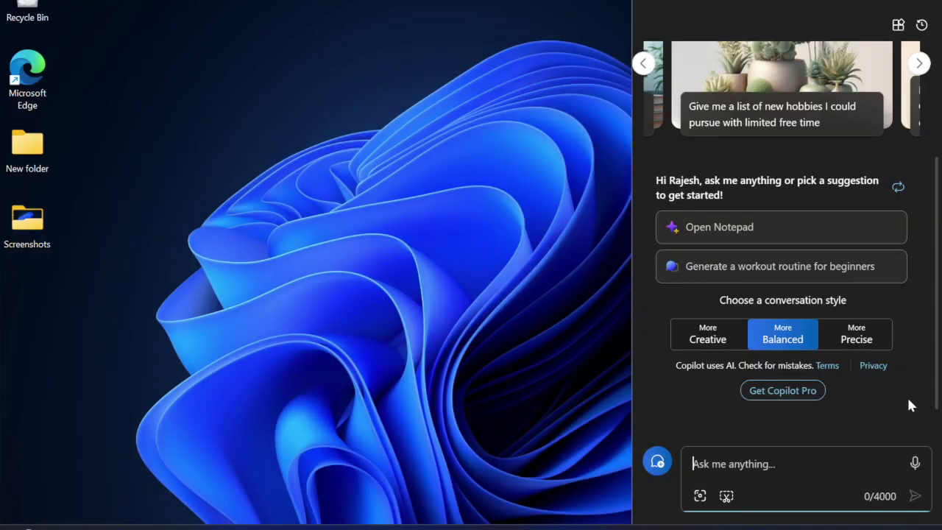
pyautogui.scroll(3, 907, 404)
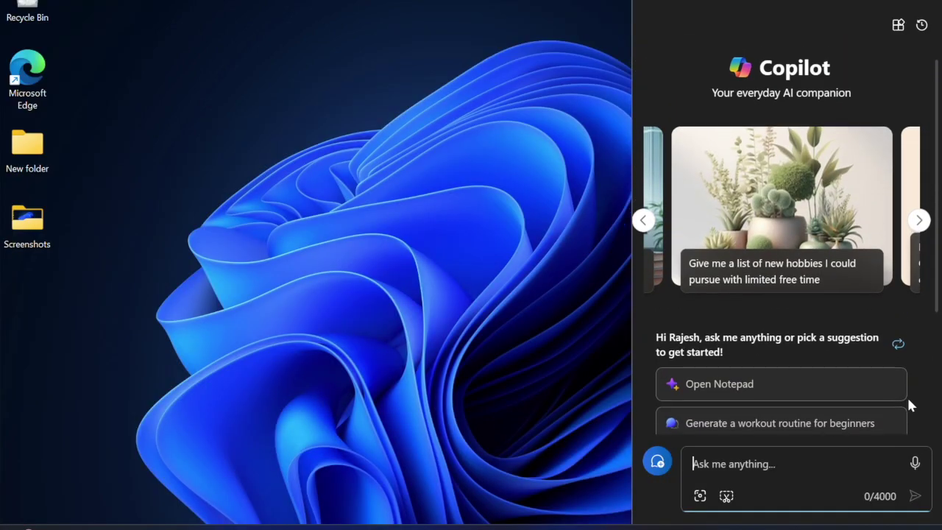
pyautogui.click(920, 231)
pyautogui.click(920, 231)
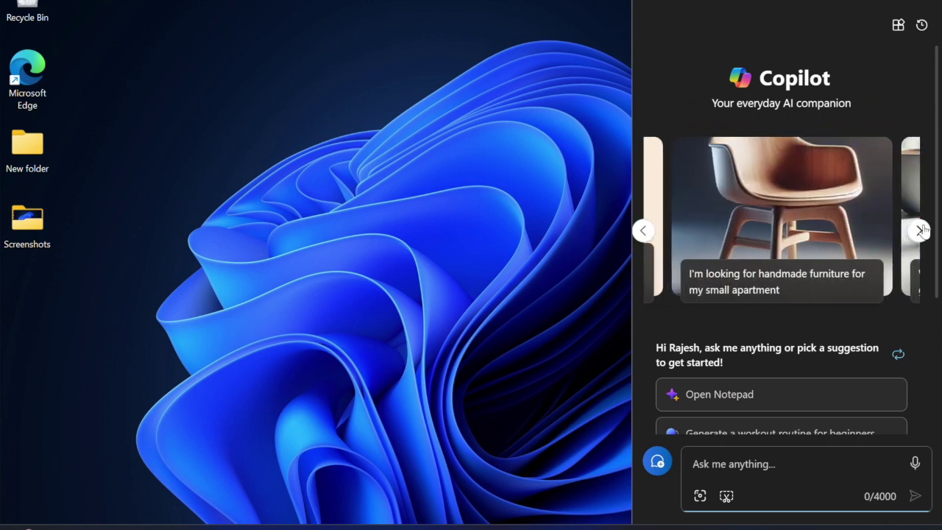
pyautogui.click(919, 230)
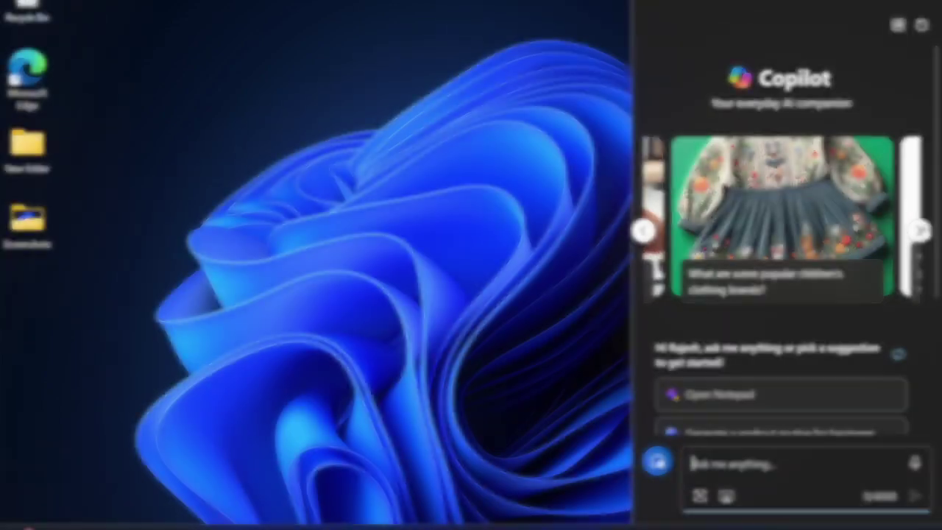
pyautogui.click(920, 230)
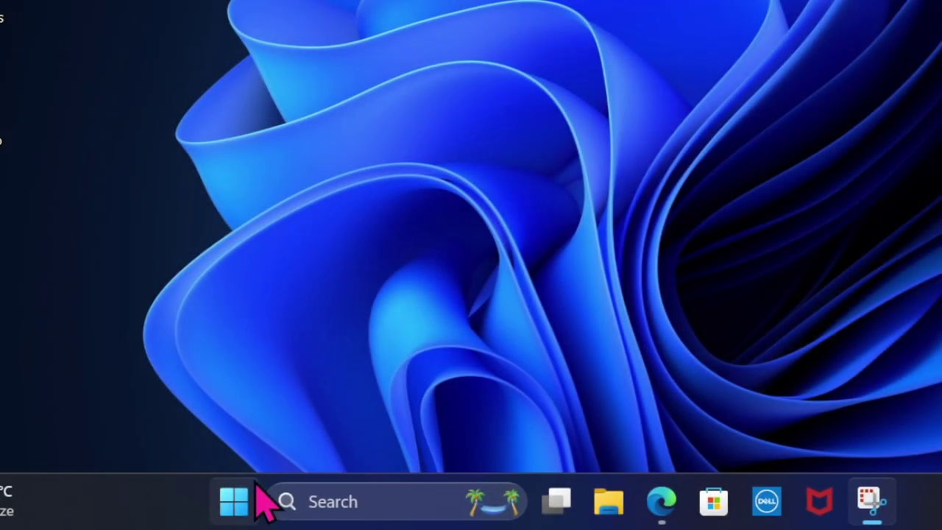
pyautogui.click(250, 493)
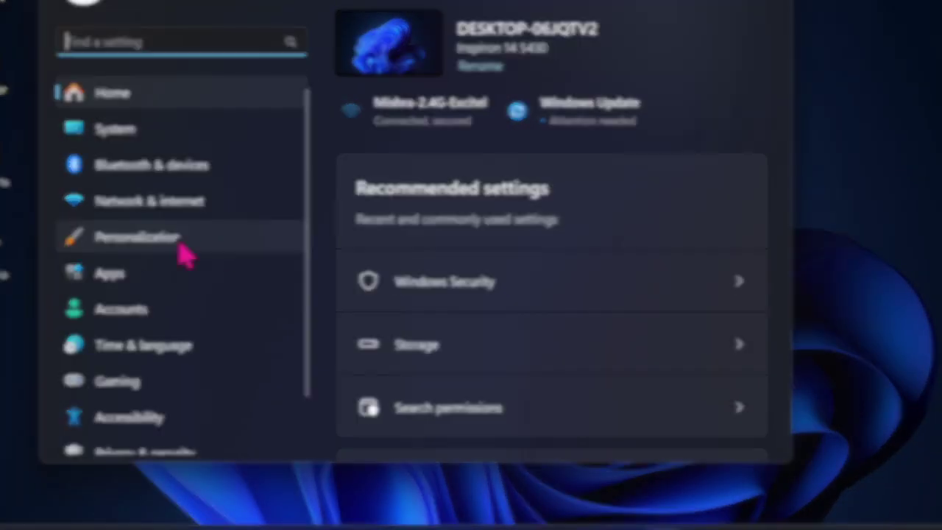
# - Switch Personalization > Colors accent colour to Manual and scroll down to the accent toggles
pyautogui.click(178, 242)
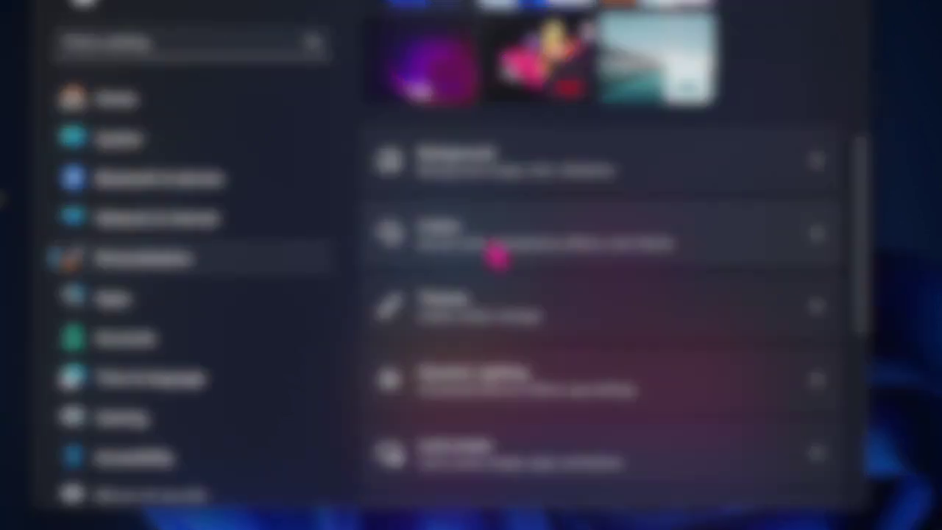
pyautogui.click(499, 247)
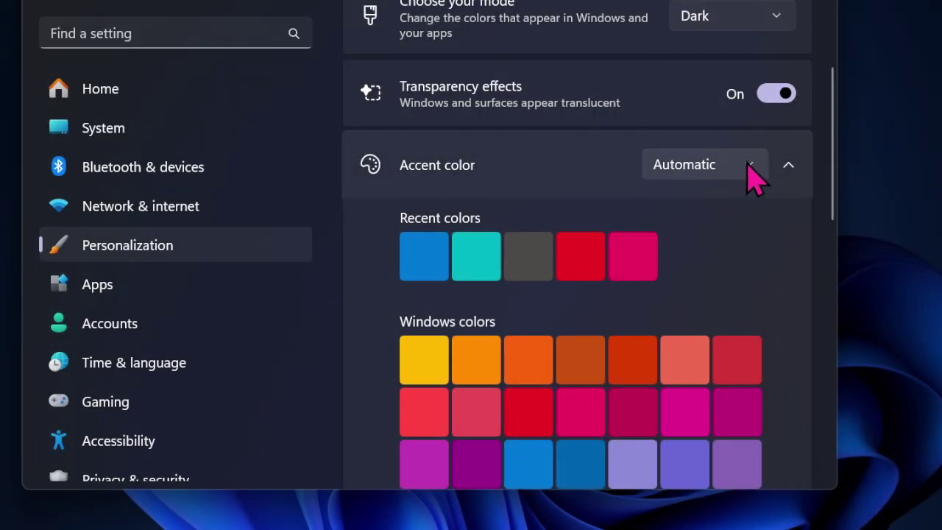
pyautogui.click(752, 175)
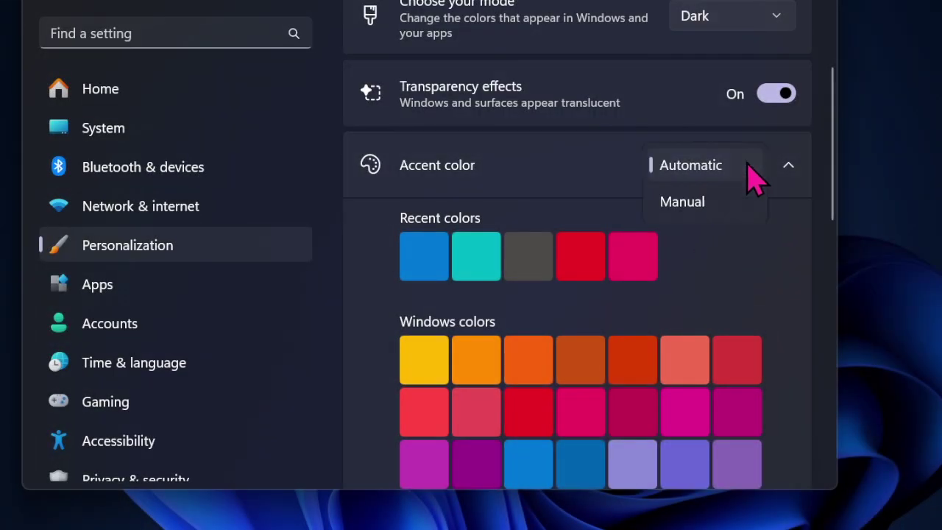
pyautogui.click(669, 202)
pyautogui.scroll(-7, 786, 320)
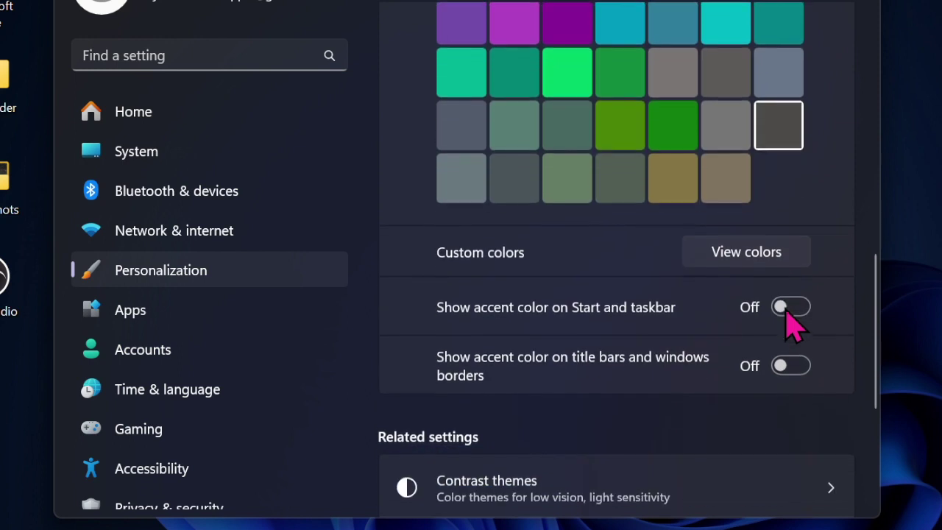
pyautogui.scroll(-2, 791, 324)
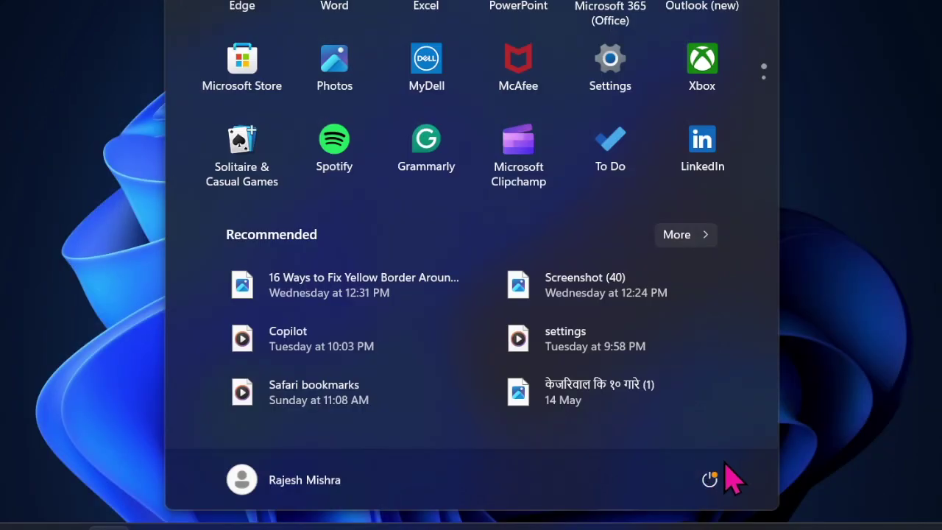
# - Bring up the Start menu's power options to restart the PC
pyautogui.click(710, 480)
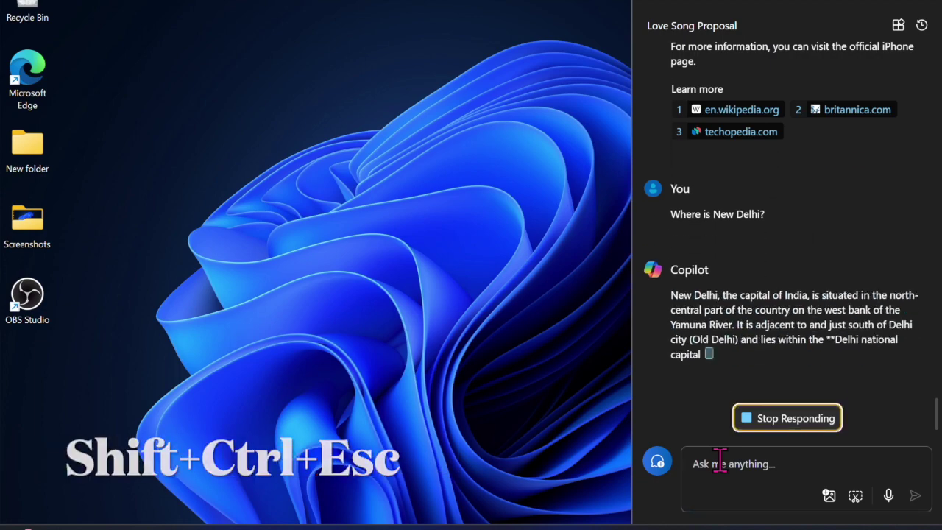
# - Launch Task Manager with Ctrl+Shift+Esc while Copilot's answer streams
pyautogui.hotkey('ctrl', 'shift', 'Escape')
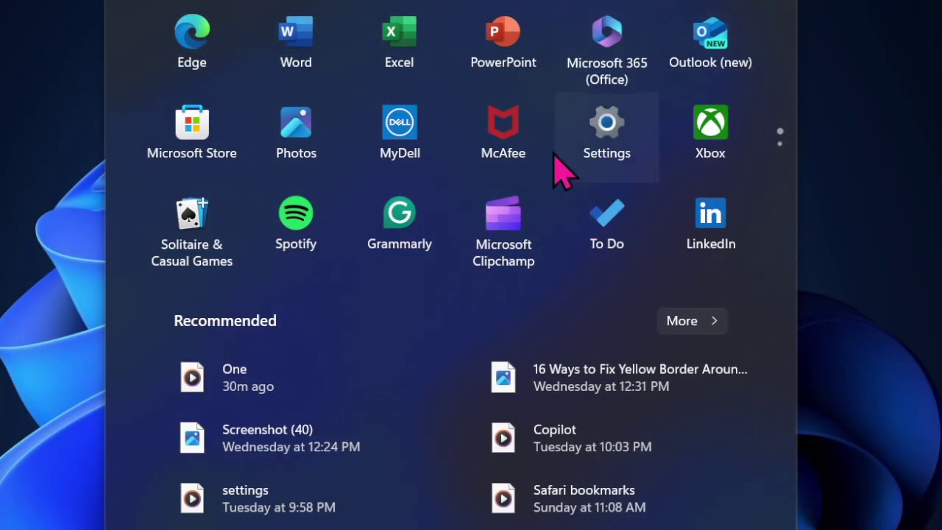
# - Navigate Settings to Accessibility > Color filters
pyautogui.click(596, 139)
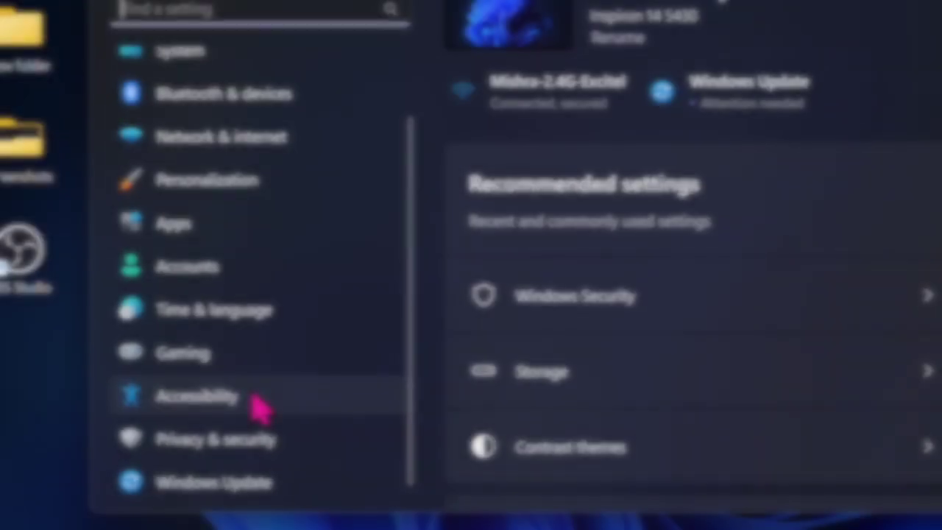
pyautogui.click(197, 396)
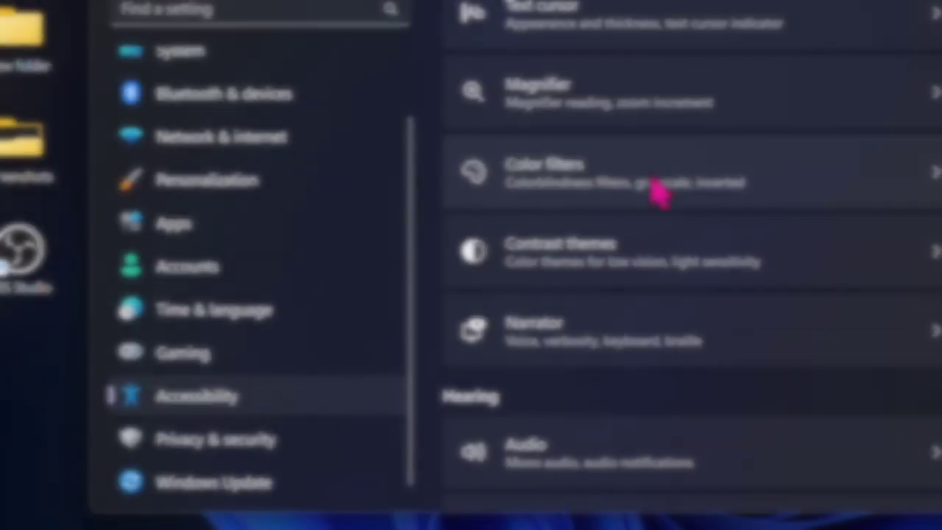
pyautogui.click(477, 190)
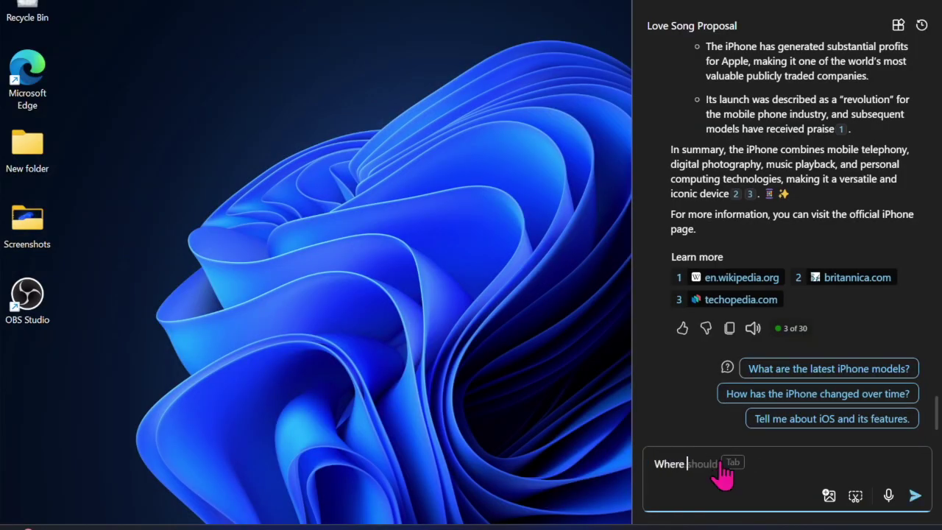
# - Type 'New Delh' into Copilot's Ask me anything box
pyautogui.write('New Delh')
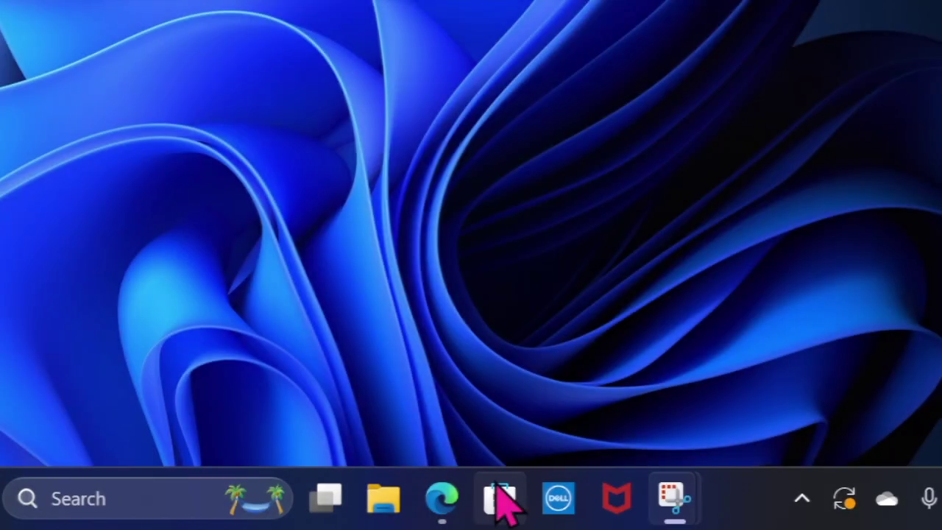
# - Open the Microsoft Store Library and scroll through its pending app updates
pyautogui.click(499, 500)
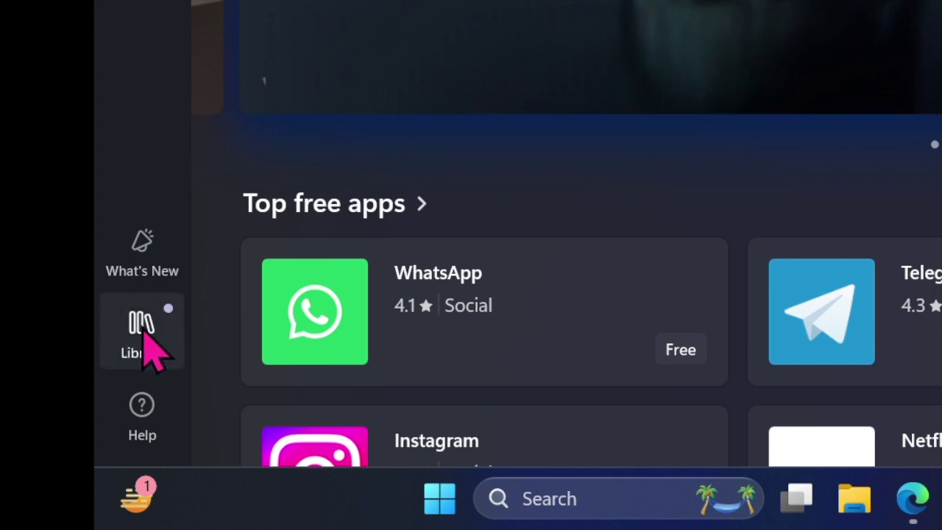
pyautogui.click(163, 318)
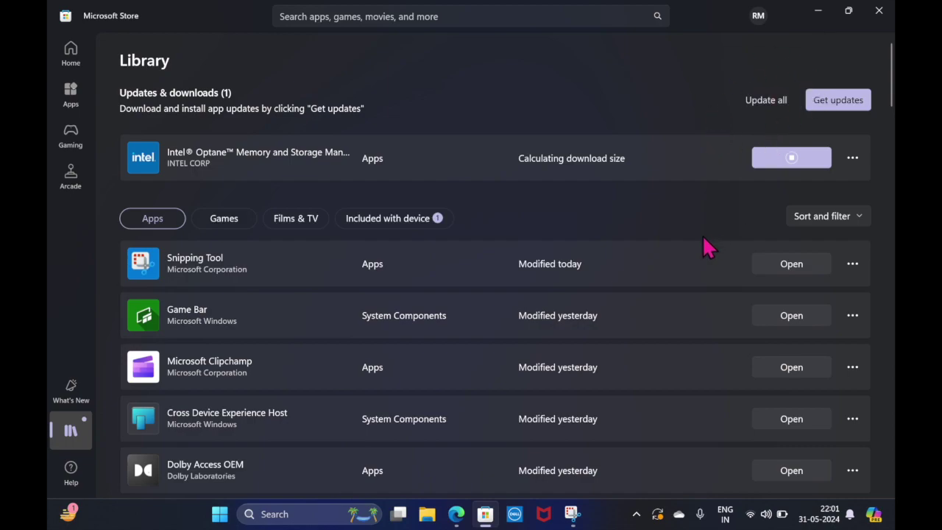
pyautogui.scroll(-2, 702, 235)
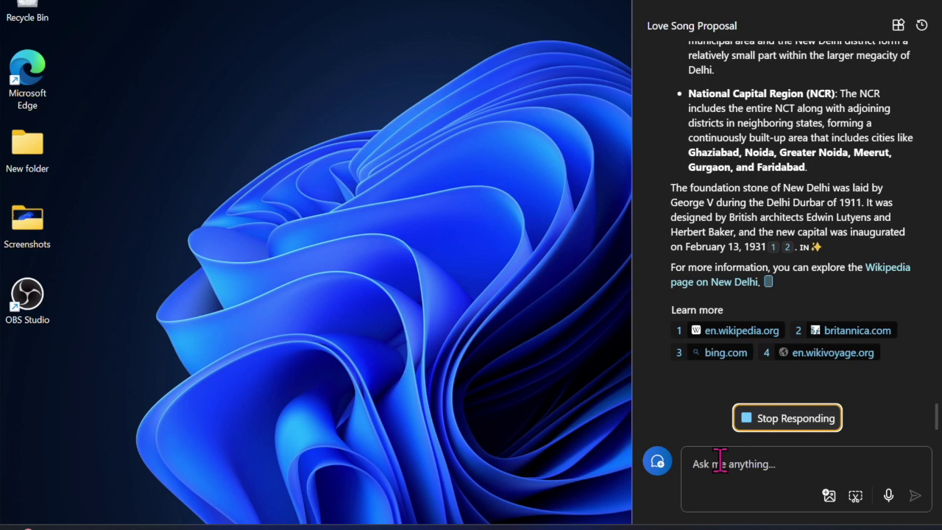
pyautogui.write('hat is')
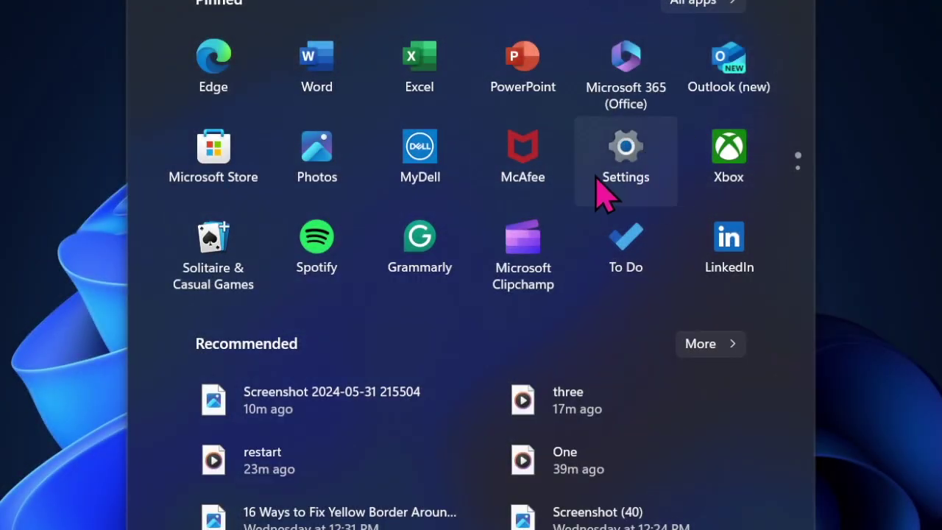
# - Show the iCloud app's '...' options under Settings > Apps > Installed apps
pyautogui.click(598, 181)
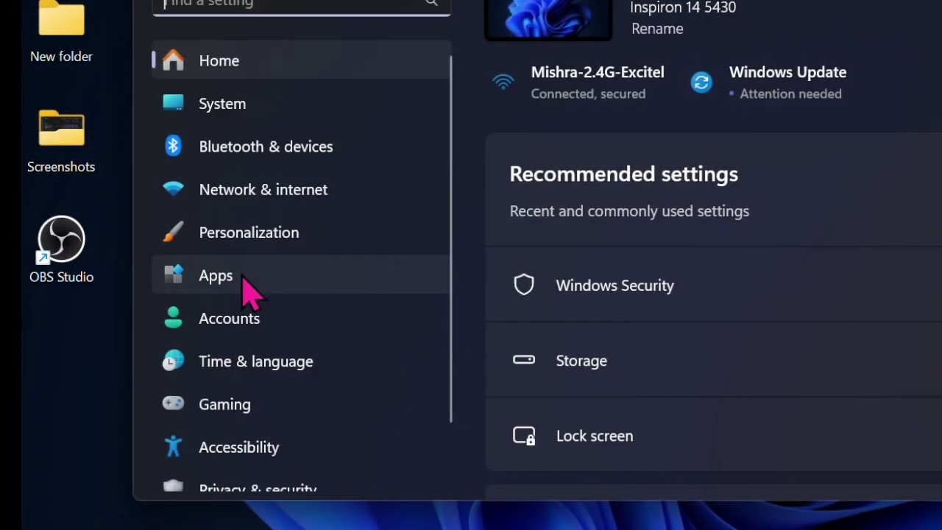
pyautogui.click(258, 289)
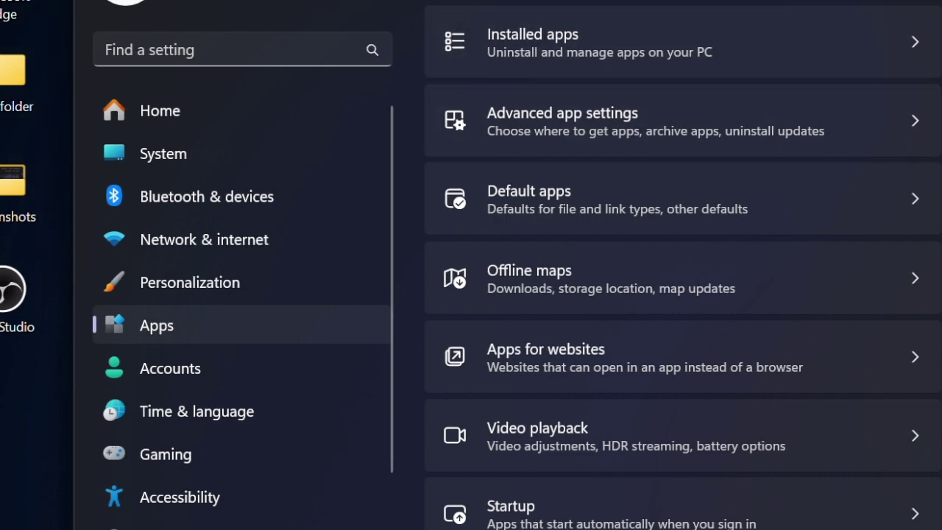
pyautogui.click(474, 44)
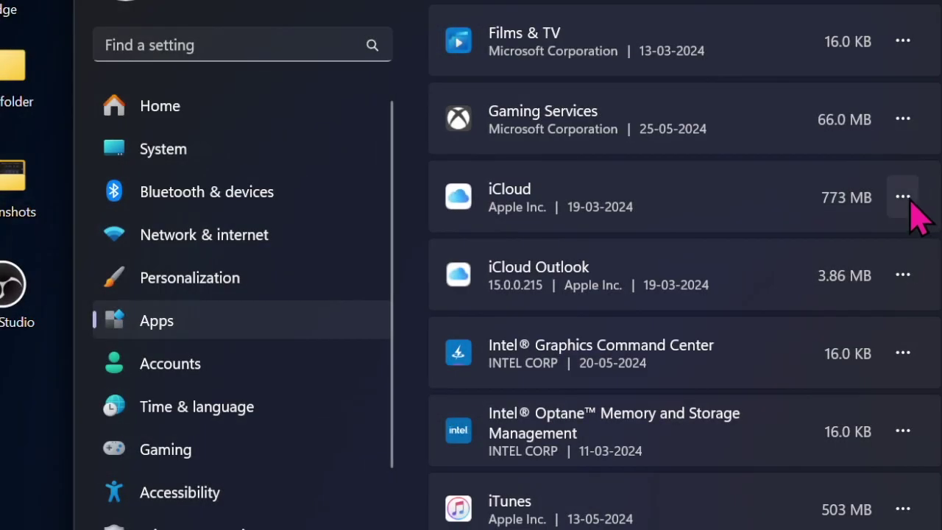
pyautogui.click(903, 197)
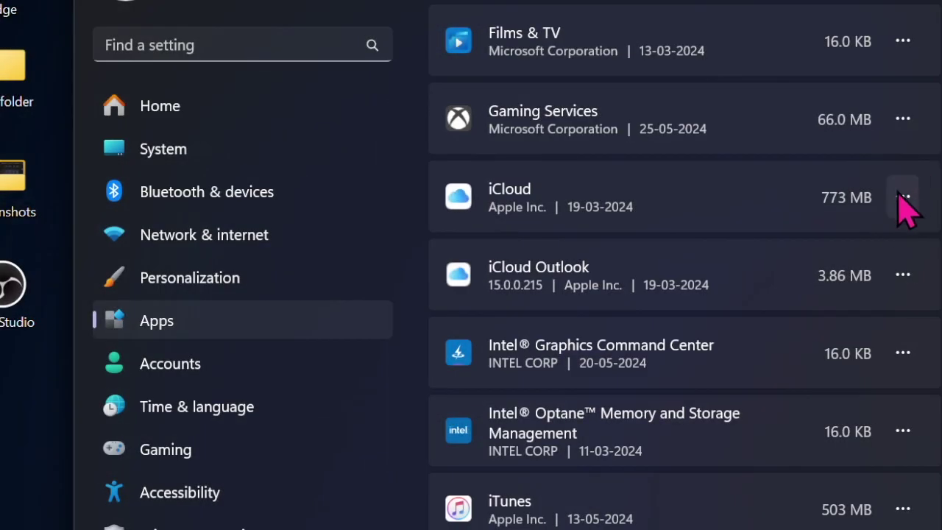
pyautogui.click(903, 197)
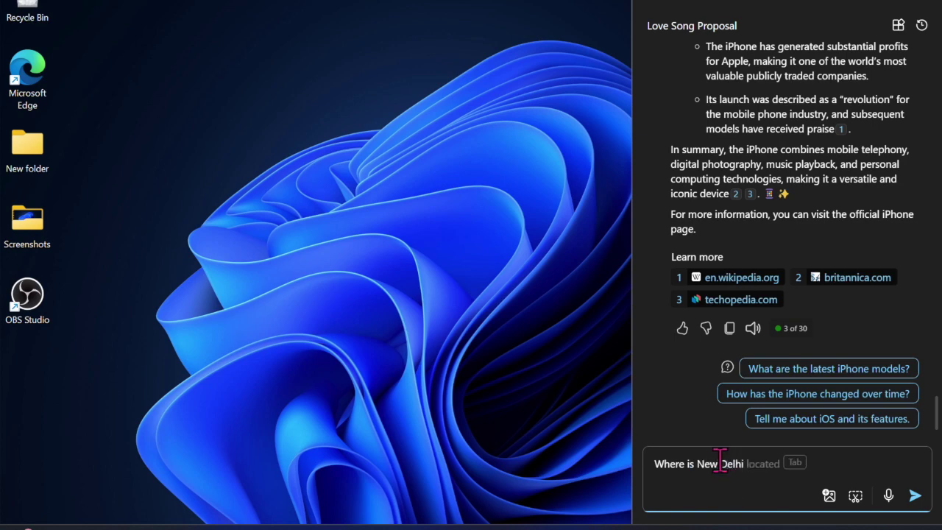
# - Send Copilot the question 'Where is New Delhi?'
pyautogui.write('Where is New Delhi?')
pyautogui.press('Return')
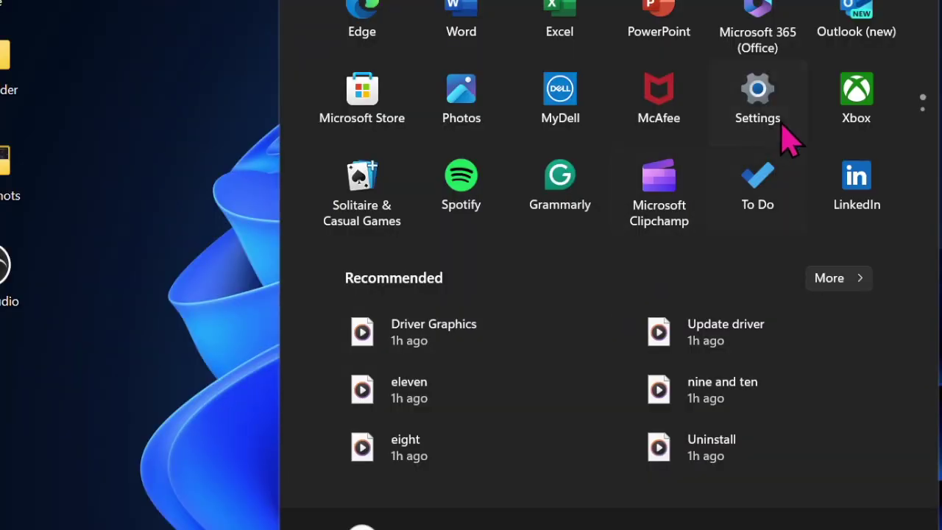
# - Set Settings > Accessibility > Contrast themes to None
pyautogui.click(768, 106)
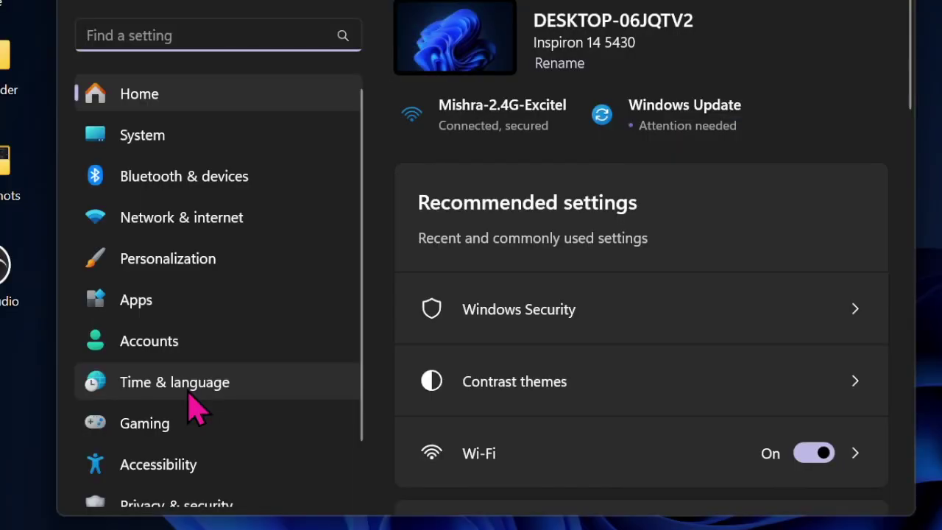
pyautogui.scroll(-2, 195, 408)
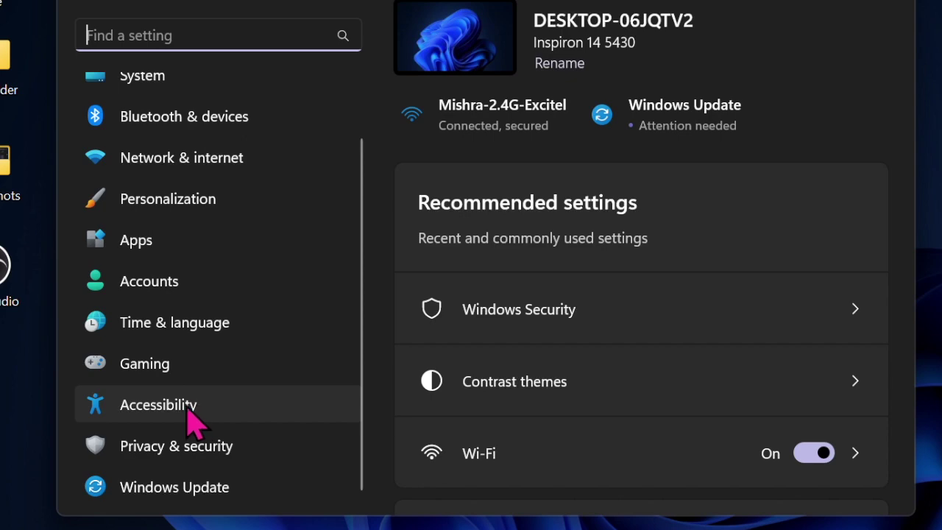
pyautogui.click(103, 410)
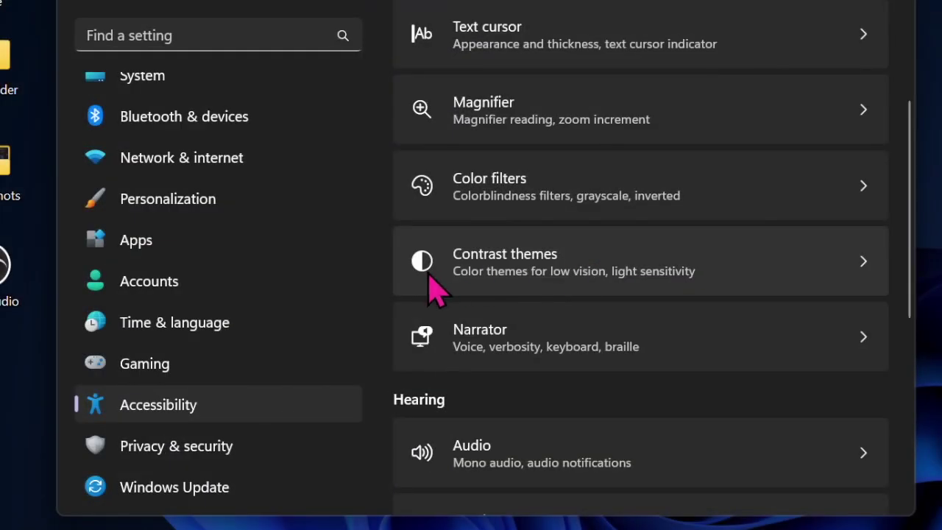
pyautogui.click(492, 274)
pyautogui.click(806, 157)
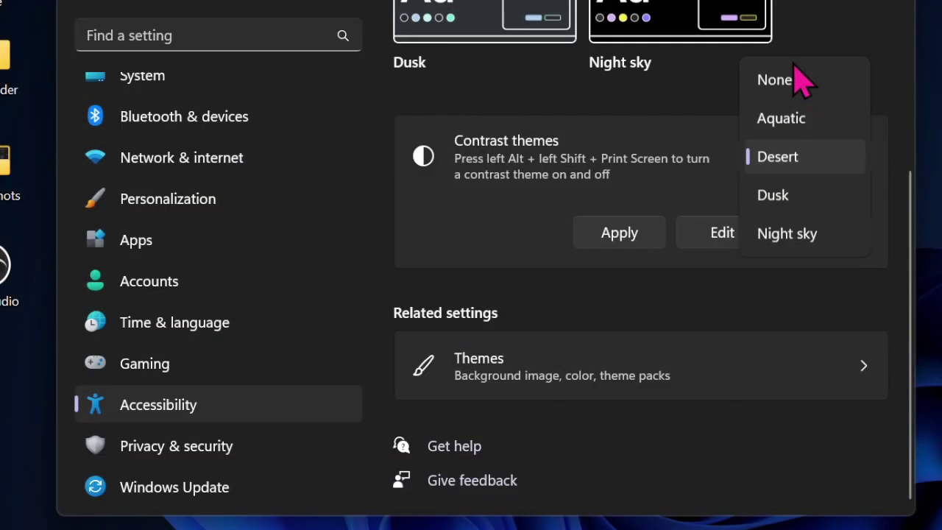
pyautogui.click(774, 80)
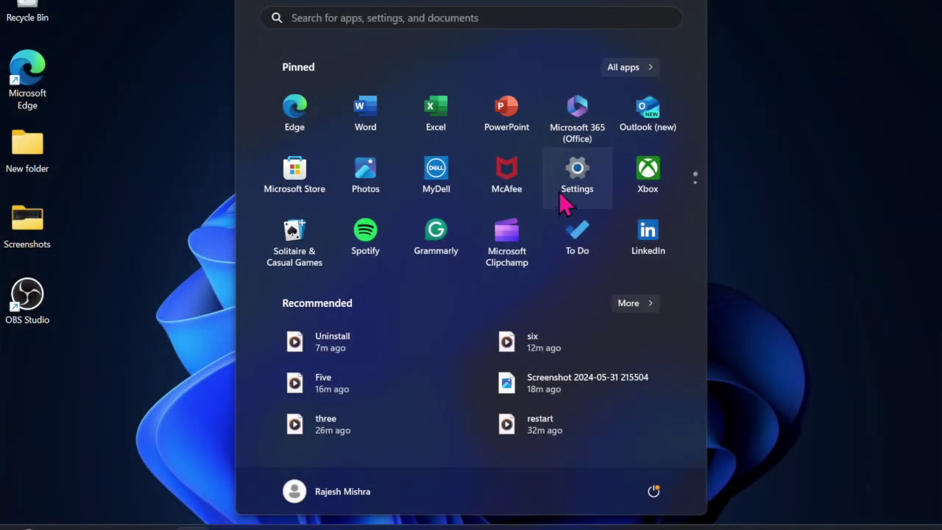
# - Open Settings > System > Display and expand the Scale dropdown showing 150% (Recommended)
pyautogui.click(545, 201)
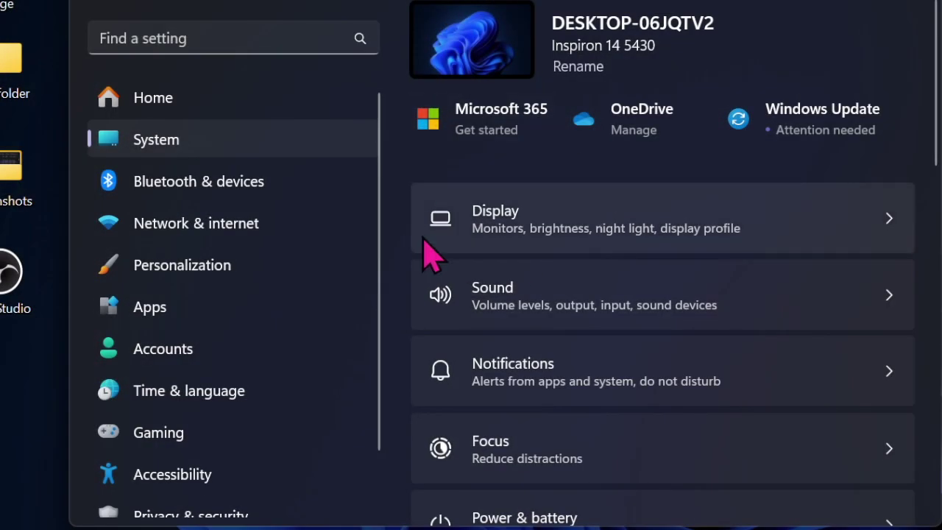
pyautogui.click(416, 251)
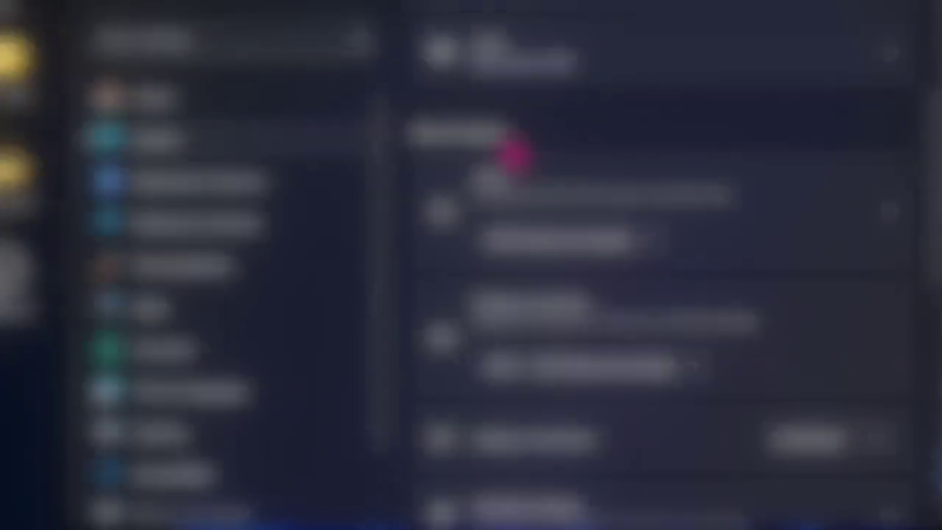
pyautogui.click(515, 240)
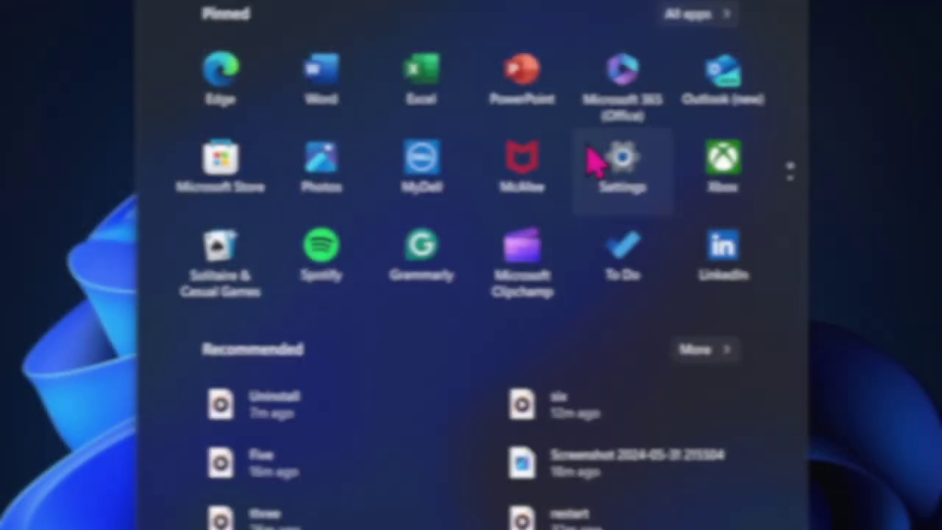
# - Open the Display page in Settings and expand the Display resolution choices, leaving resolution unchanged
pyautogui.click(622, 161)
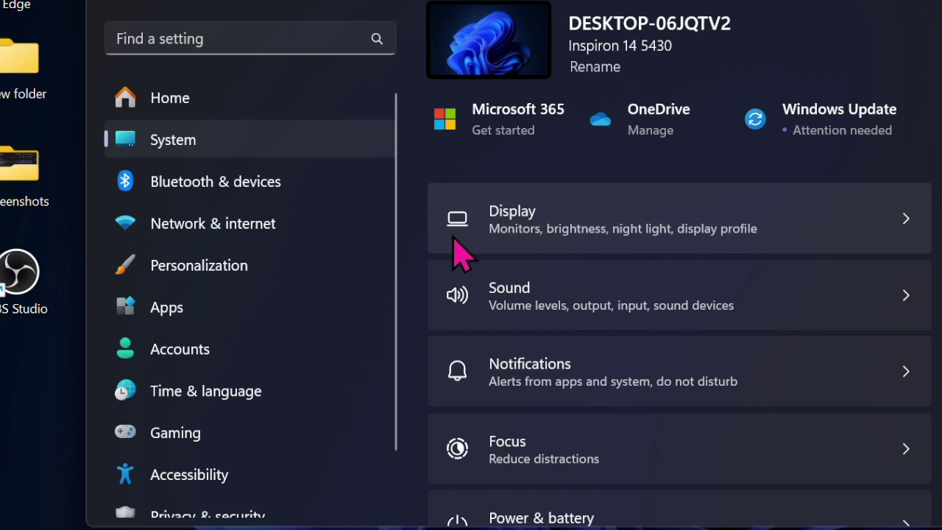
pyautogui.click(462, 231)
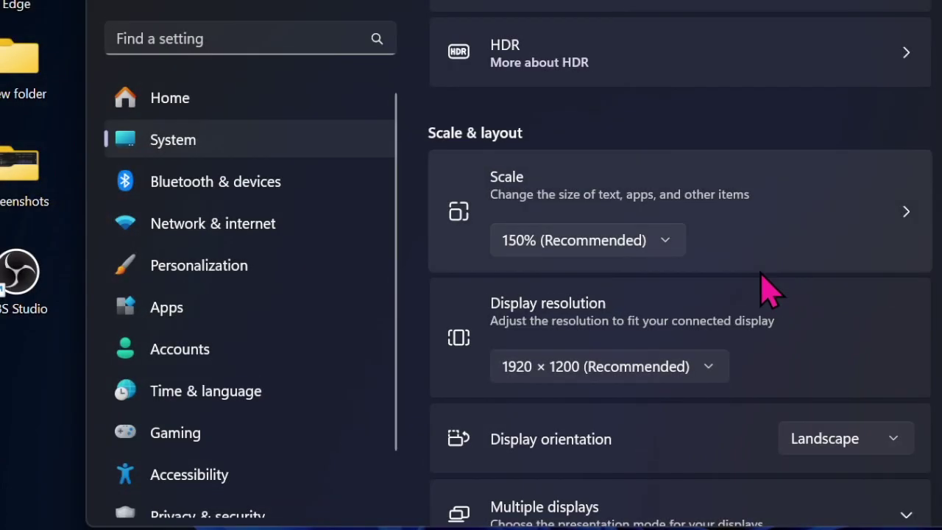
pyautogui.scroll(-2, 765, 291)
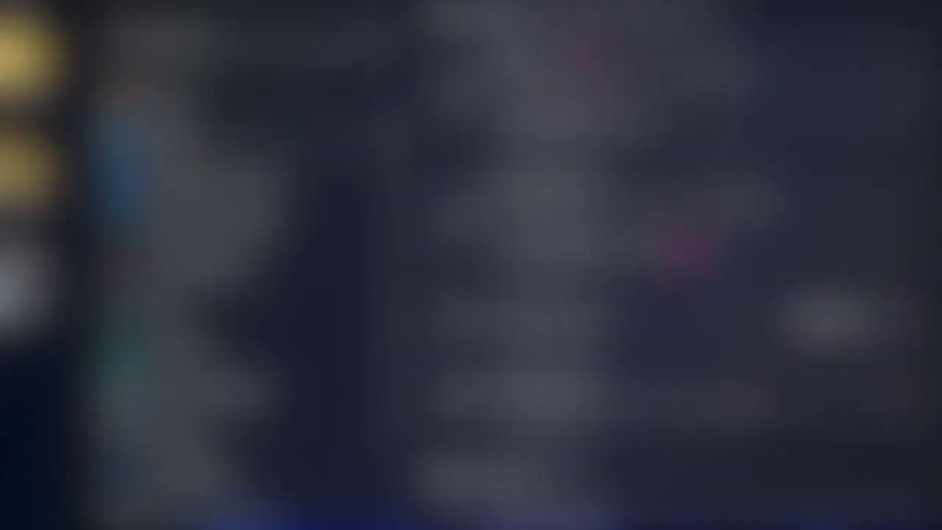
pyautogui.click(610, 247)
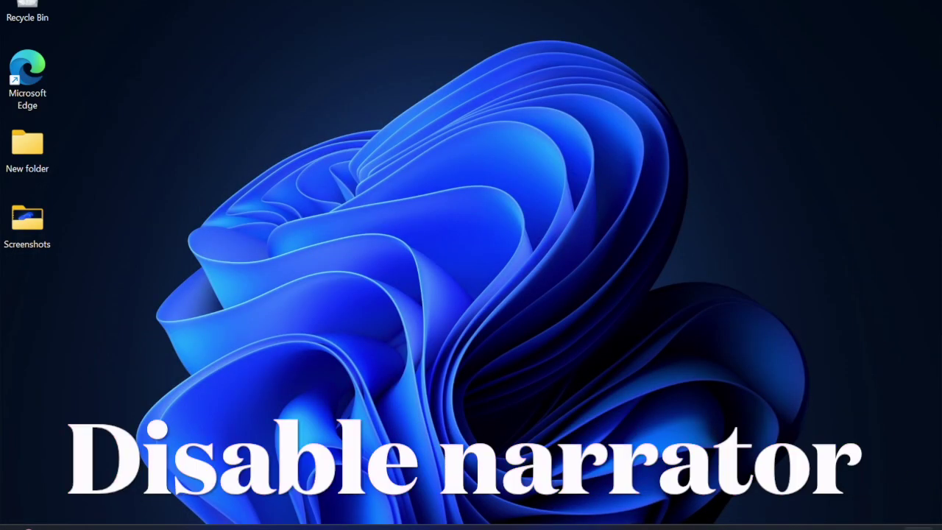
# - Open Copilot with Win+C and page through its suggested prompt cards with the next arrow
pyautogui.press('super+c')
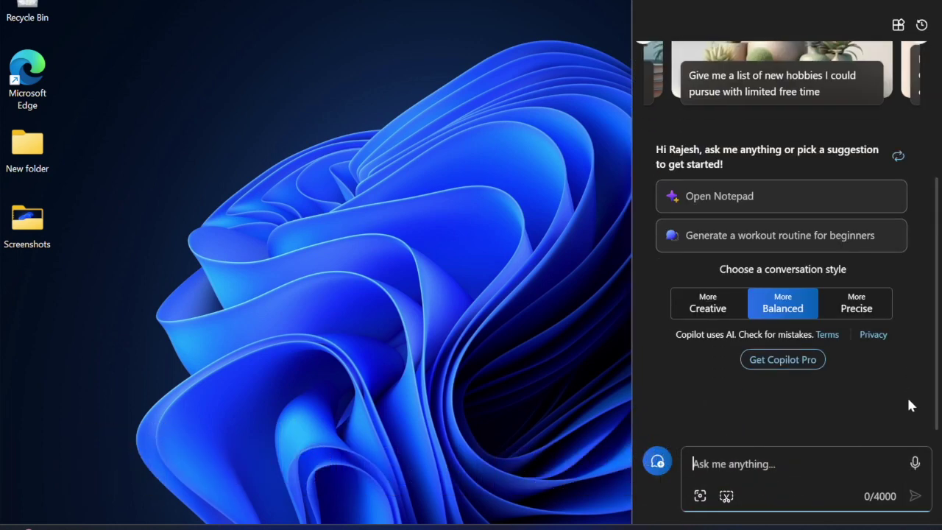
pyautogui.scroll(5, 910, 405)
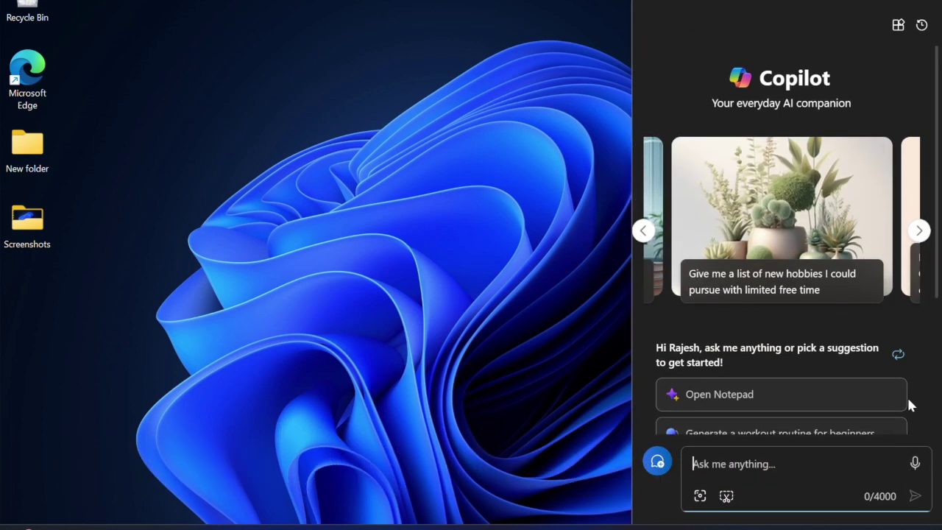
pyautogui.click(921, 231)
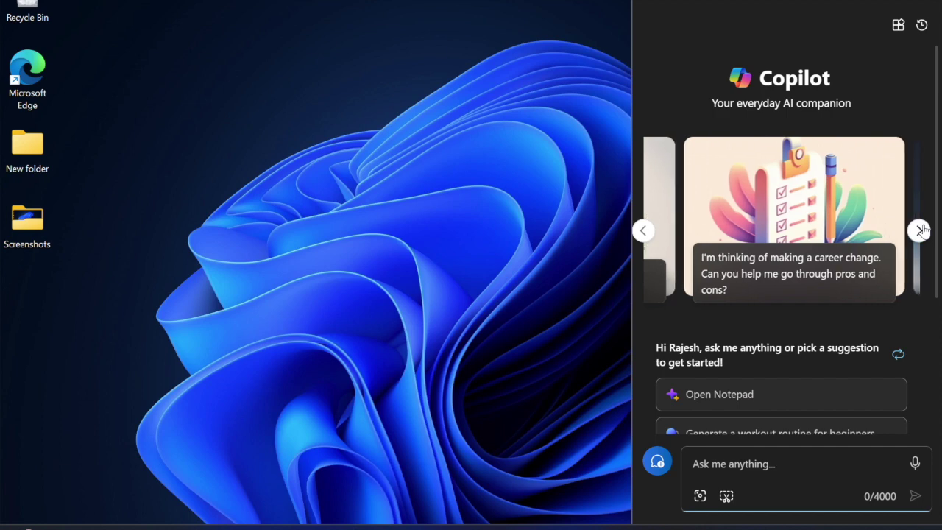
pyautogui.click(921, 230)
pyautogui.click(920, 230)
pyautogui.click(921, 231)
pyautogui.click(920, 230)
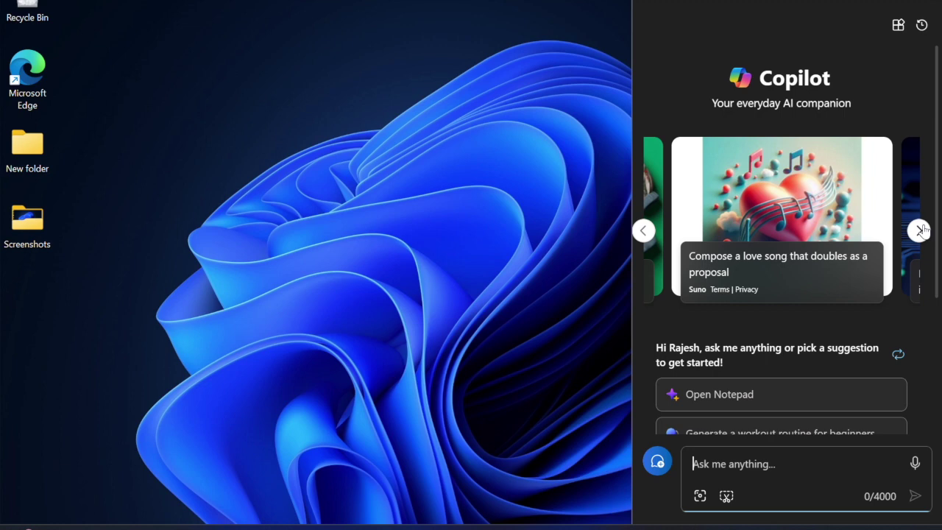
pyautogui.click(920, 230)
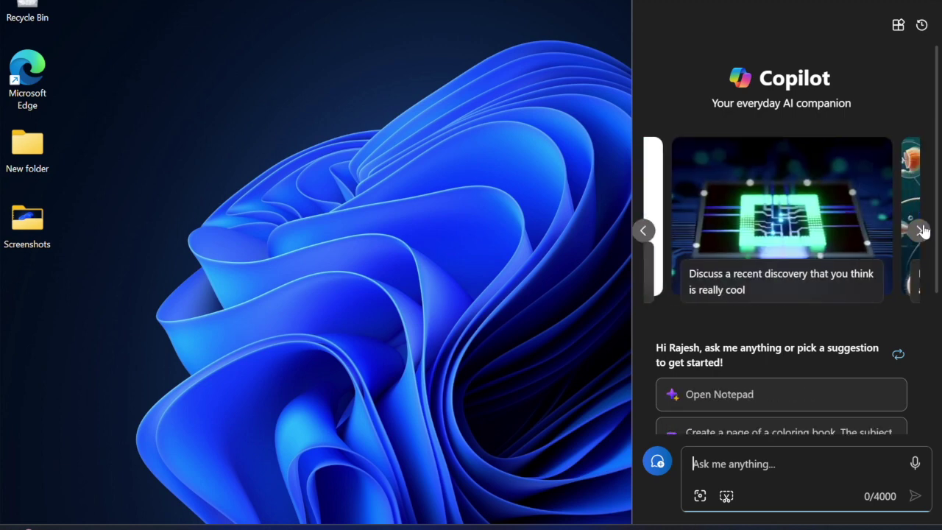
pyautogui.click(920, 230)
pyautogui.click(920, 230)
pyautogui.click(921, 230)
pyautogui.click(920, 230)
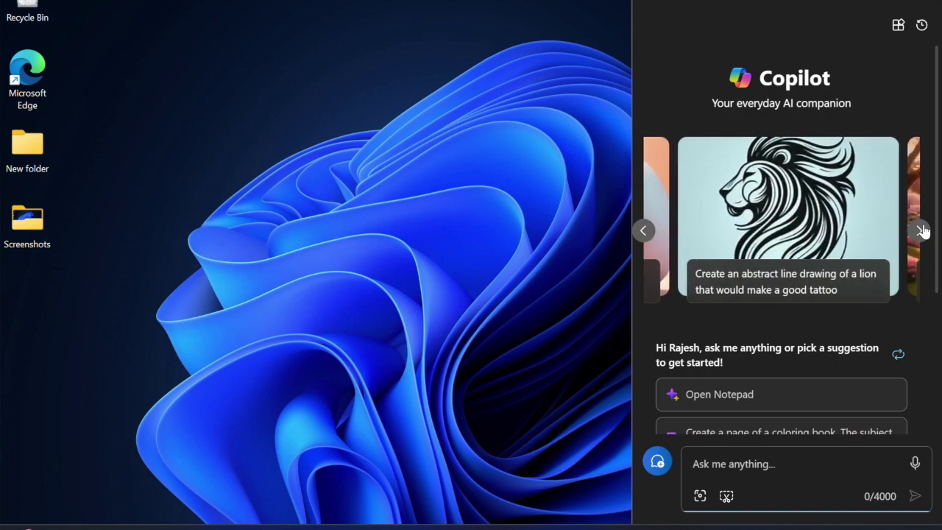
pyautogui.click(920, 230)
pyautogui.click(921, 230)
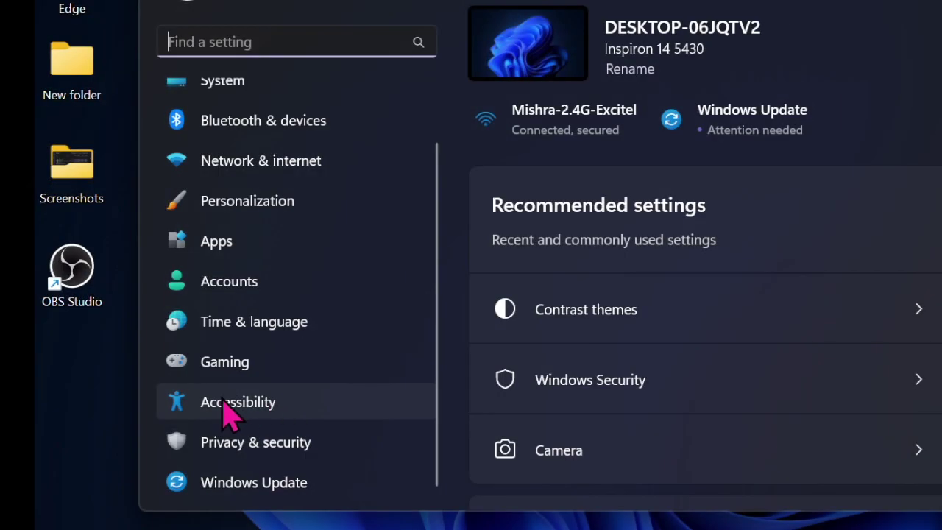
# - Go to Accessibility in Settings and open the Narrator page
pyautogui.click(228, 403)
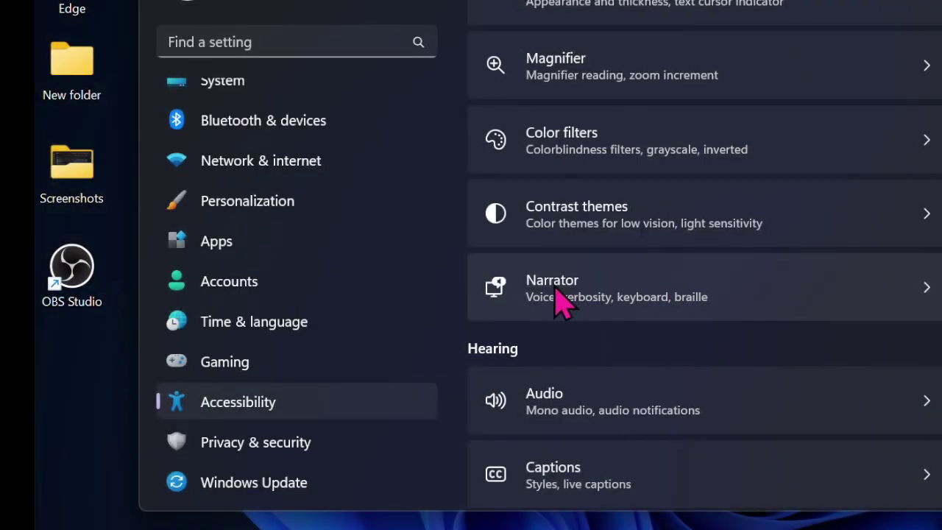
pyautogui.click(619, 302)
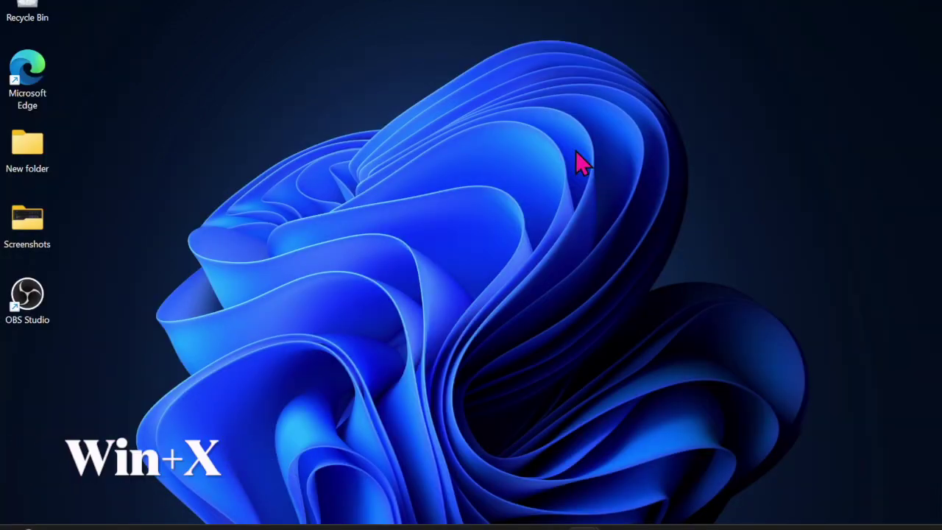
# - Open Device Manager from Win+X and view the Intel(R) Iris(R) Xe Graphics Driver tab
pyautogui.press('super+x')
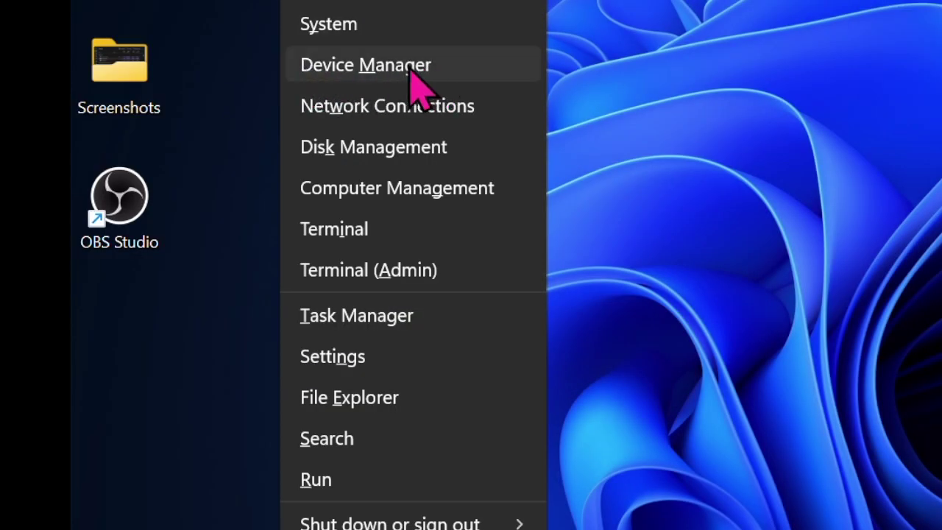
pyautogui.click(435, 70)
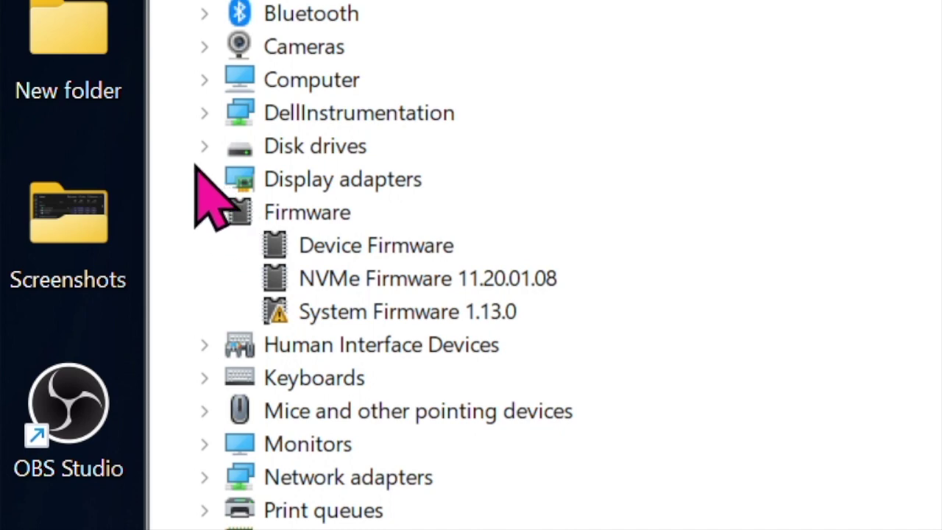
pyautogui.click(200, 178)
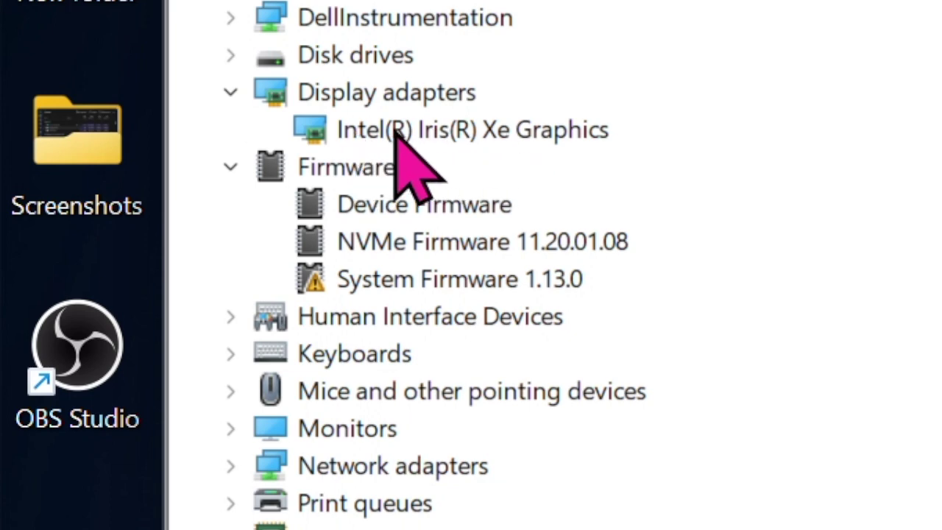
pyautogui.doubleClick(360, 132)
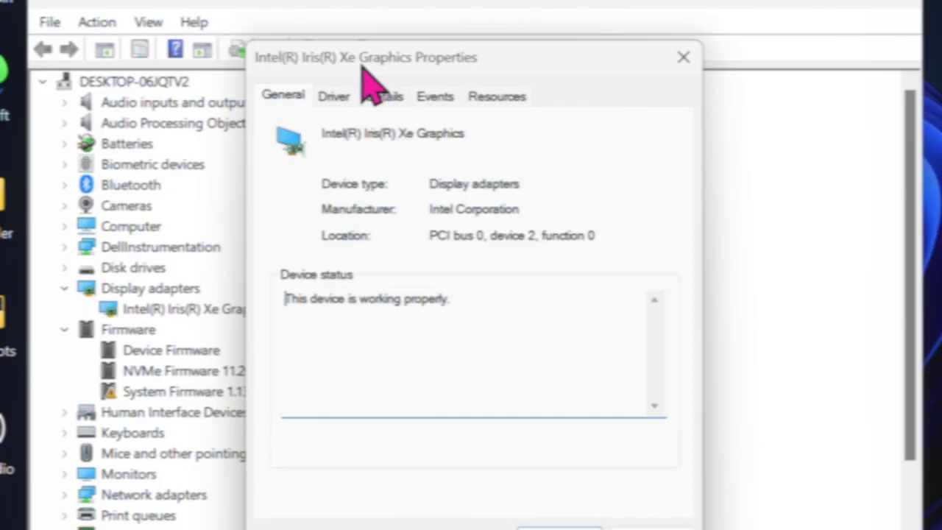
pyautogui.click(333, 96)
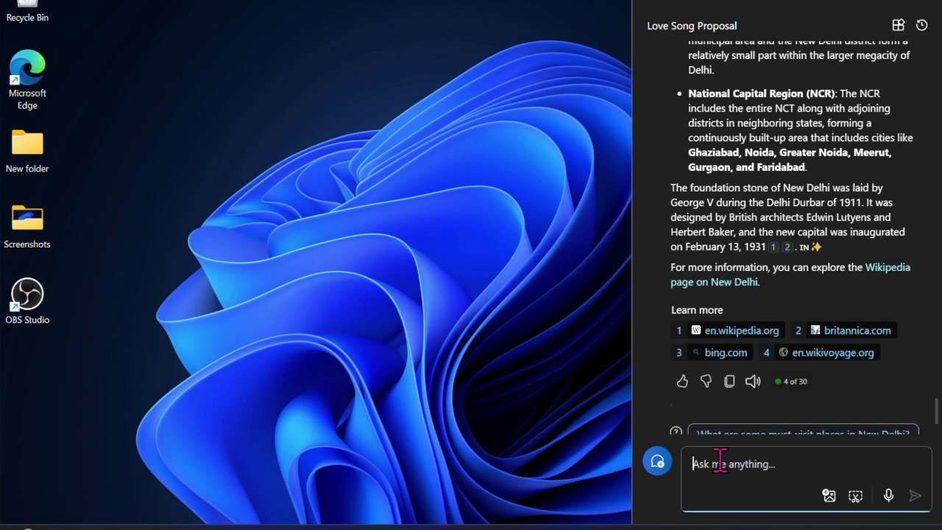
# - Open Settings and check the Windows Update page
pyautogui.write('at is')
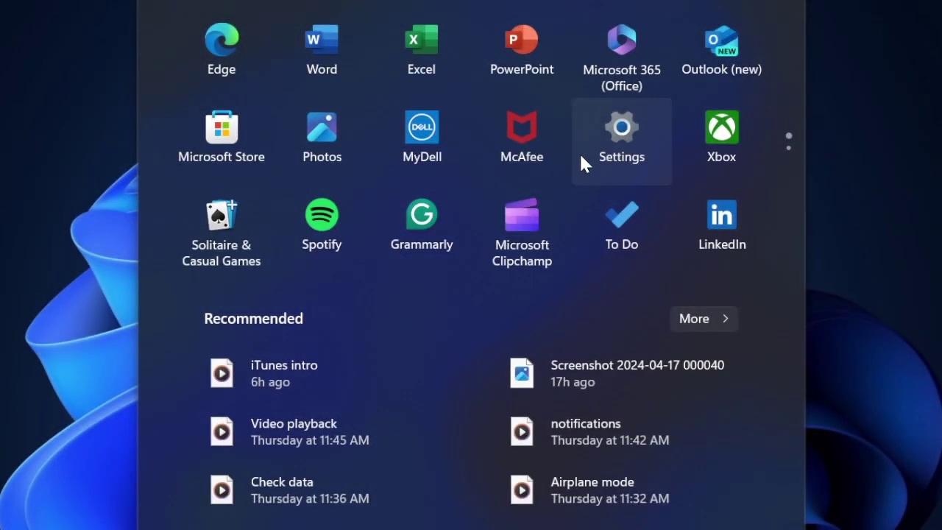
pyautogui.click(622, 136)
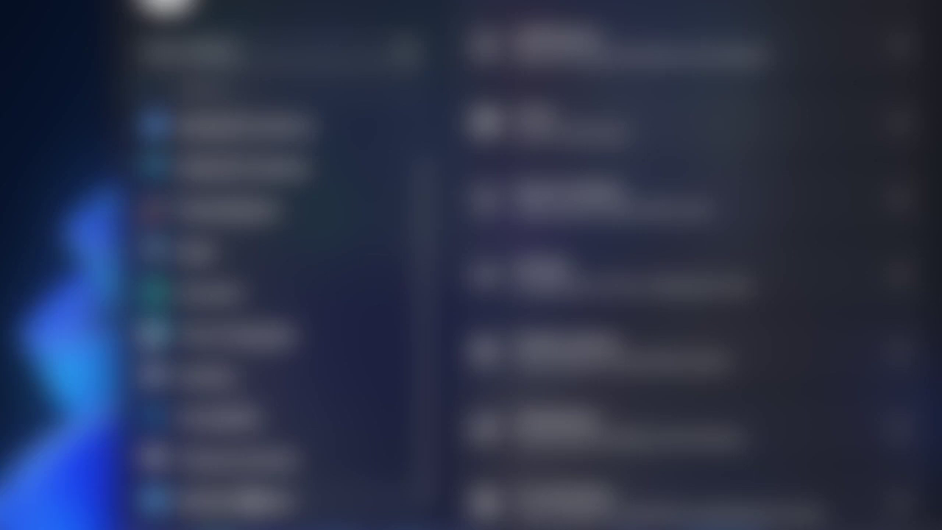
pyautogui.click(155, 499)
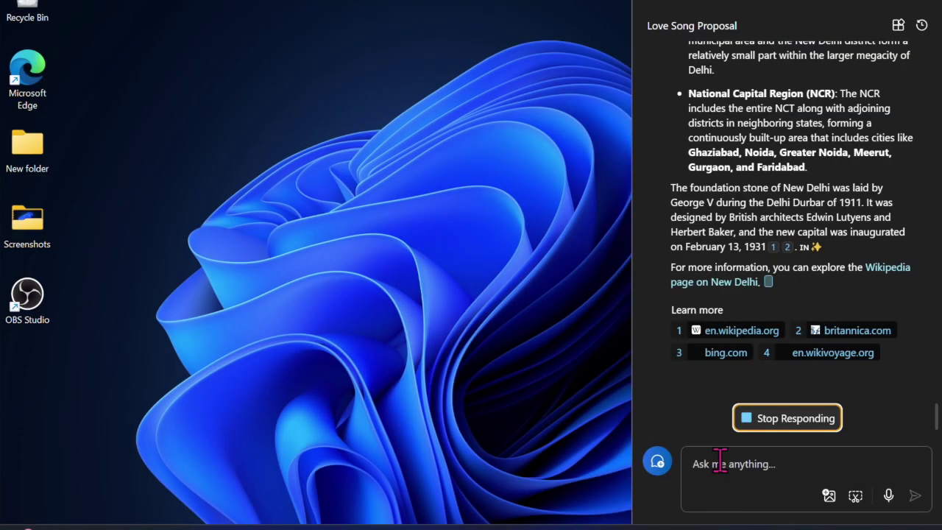
# - Ask Copilot the question 'What is iOS?'
pyautogui.click(720, 459)
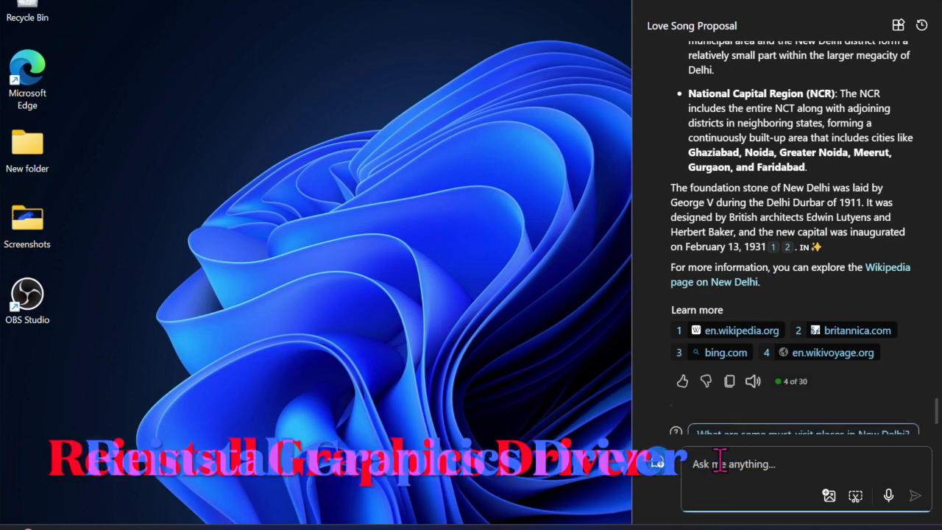
pyautogui.write('What is iOS?')
pyautogui.press('Return')
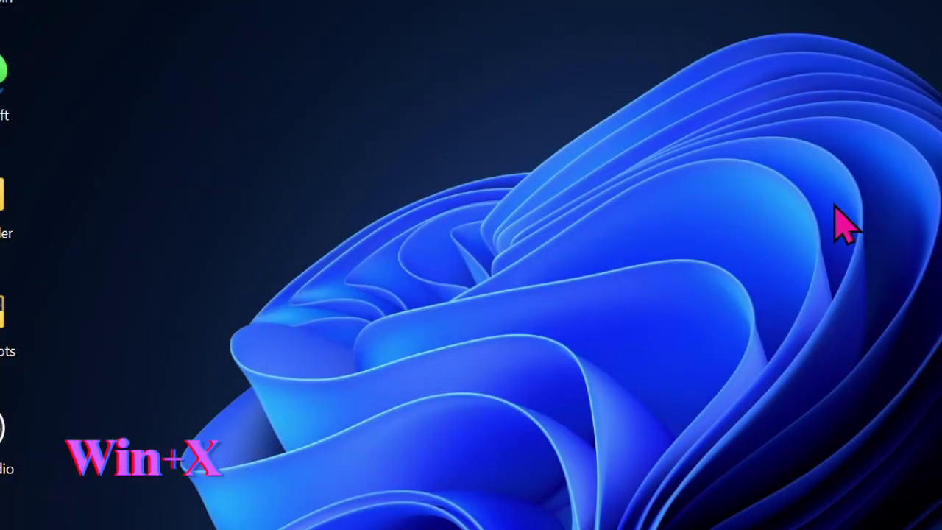
# - Reopen Device Manager and view the Intel(R) Iris(R) Xe Graphics driver details
pyautogui.press('super+x')
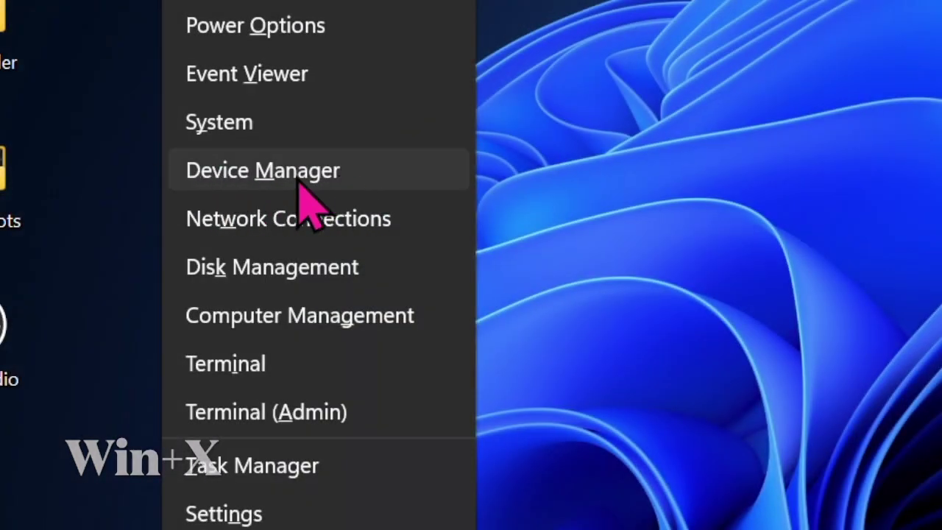
pyautogui.click(264, 179)
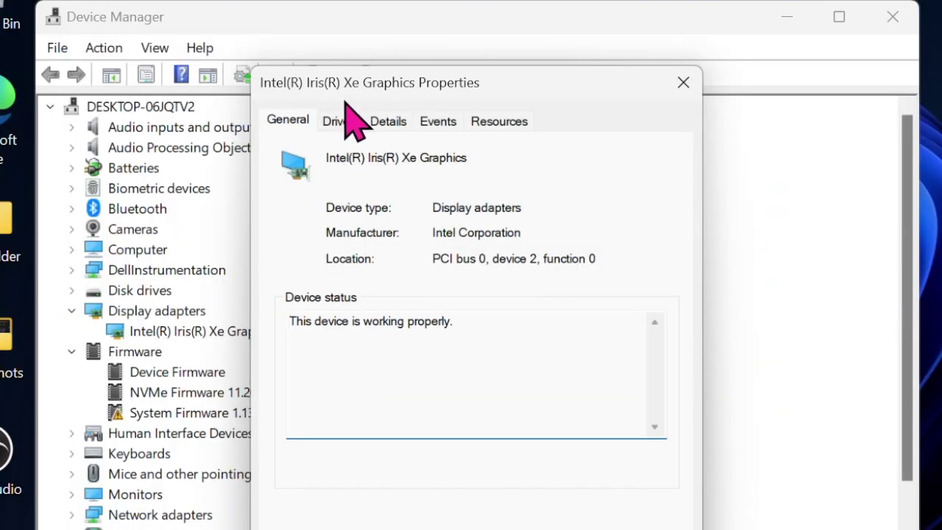
pyautogui.click(335, 121)
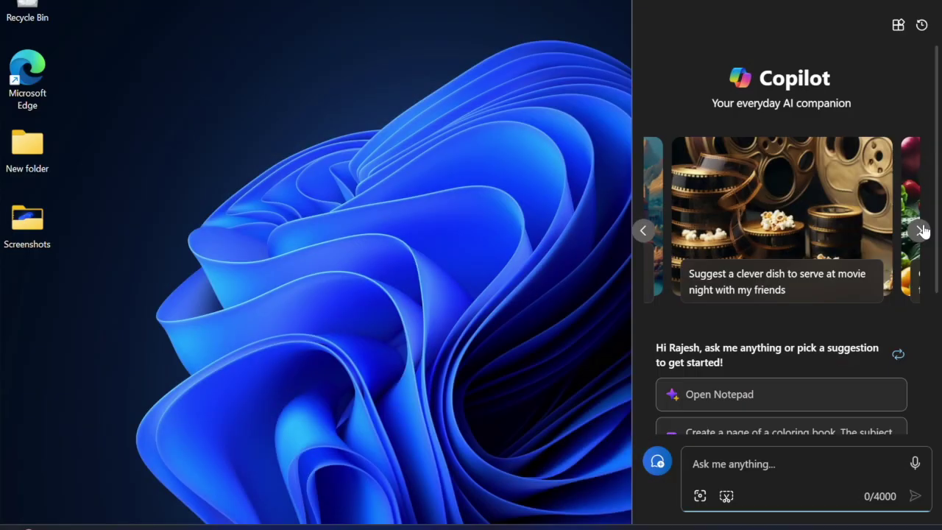
# - Page through Copilot's suggestion cards until the love song proposal prompt appears
pyautogui.click(921, 230)
pyautogui.click(921, 230)
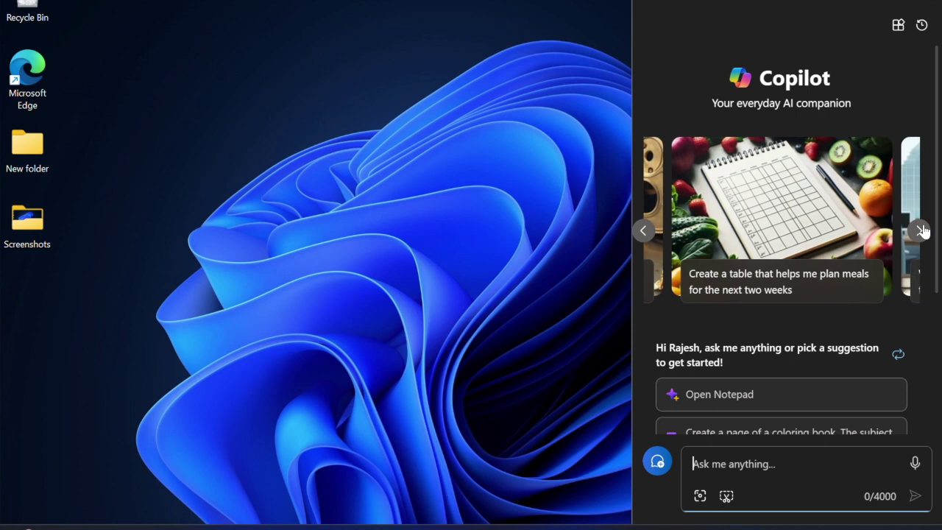
pyautogui.click(922, 230)
pyautogui.click(921, 230)
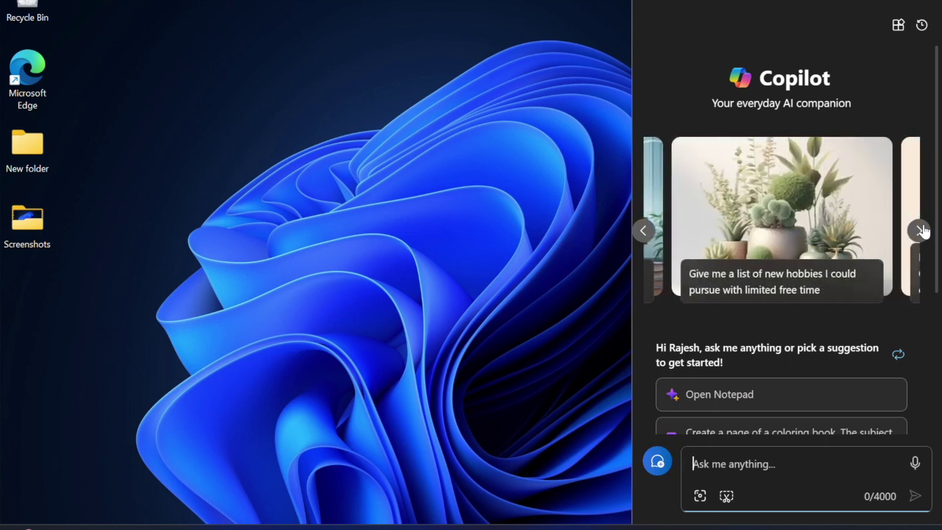
pyautogui.click(922, 230)
pyautogui.click(921, 230)
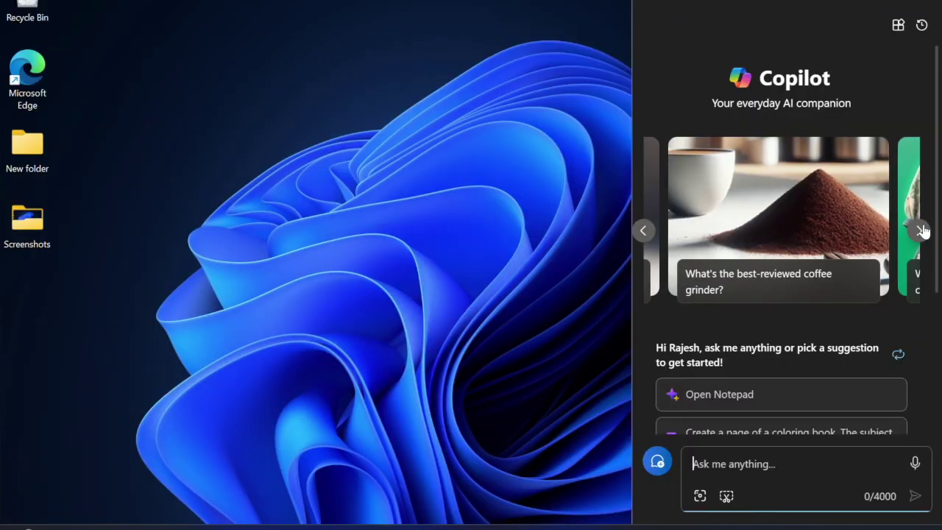
pyautogui.click(922, 230)
pyautogui.click(921, 230)
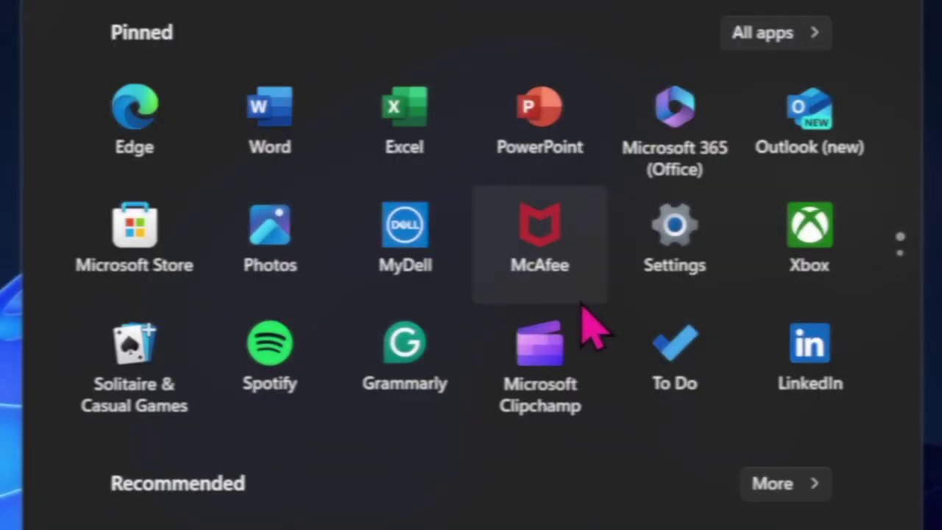
# - Open Windows Security from Settings and view Virus & threat protection, showing McAfee turned on
pyautogui.click(624, 237)
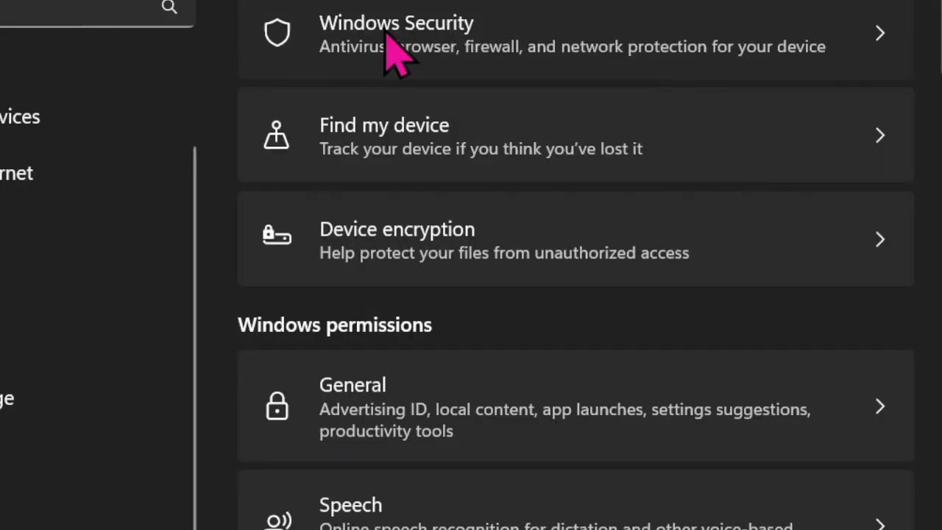
pyautogui.click(474, 30)
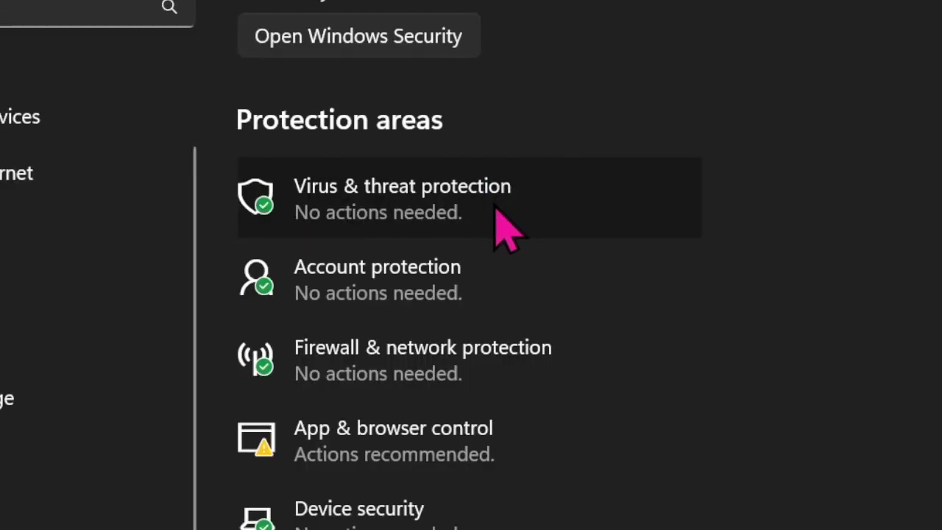
pyautogui.click(434, 220)
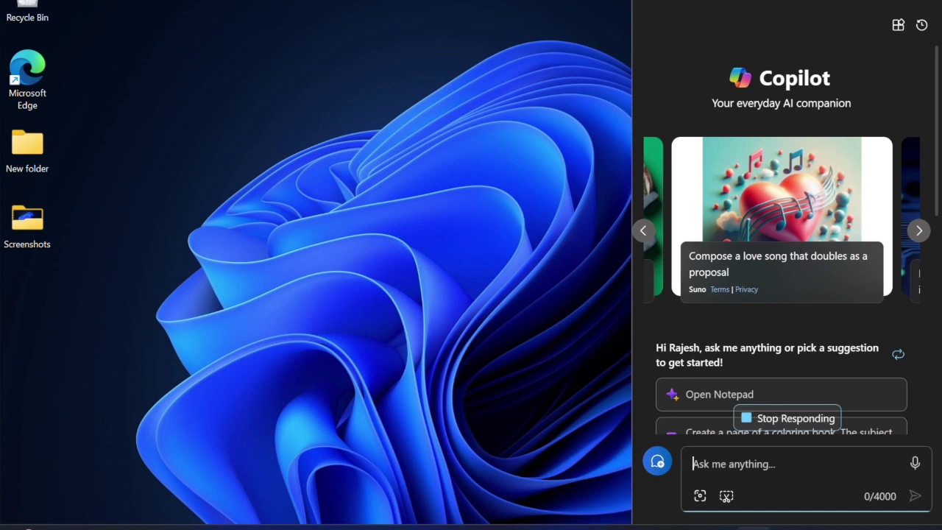
# - Cycle through all Copilot suggestion cards again, round to the love song card
pyautogui.press('super+space')
pyautogui.press('super+a')
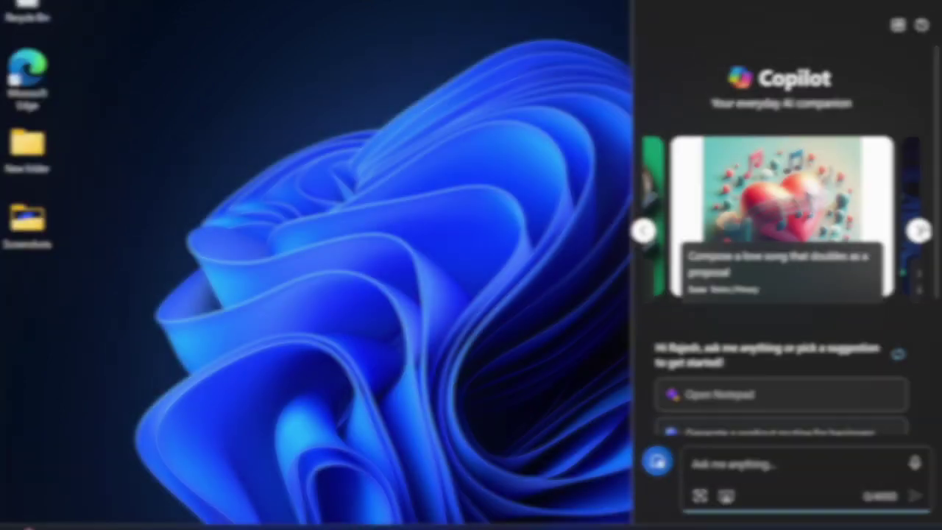
pyautogui.click(919, 231)
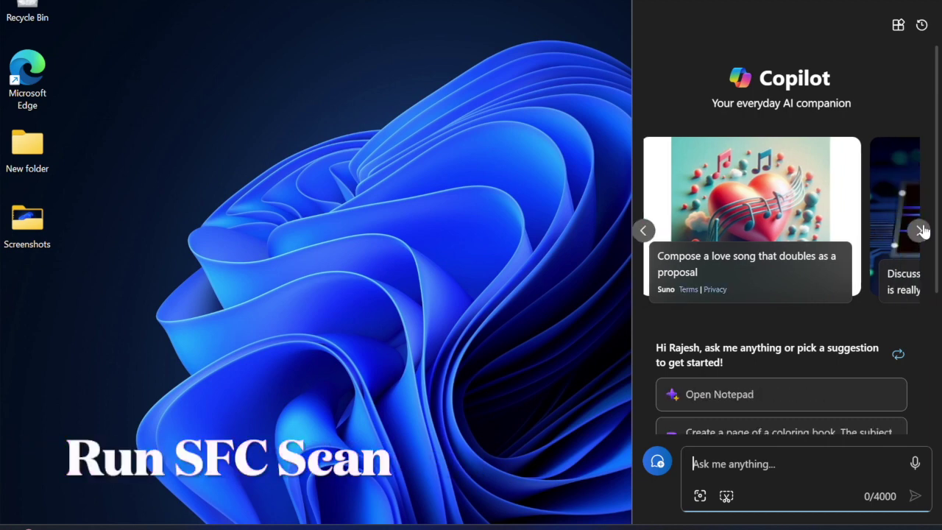
pyautogui.click(921, 230)
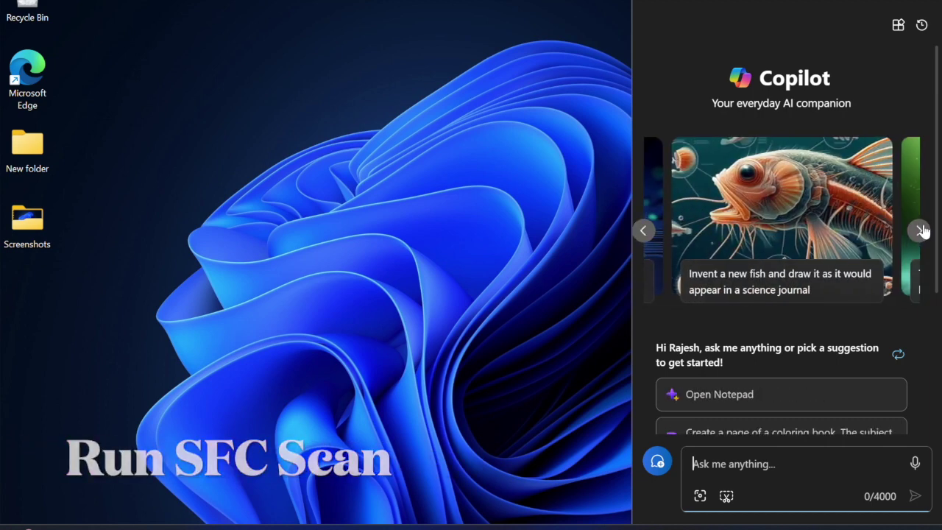
pyautogui.click(920, 230)
pyautogui.click(921, 231)
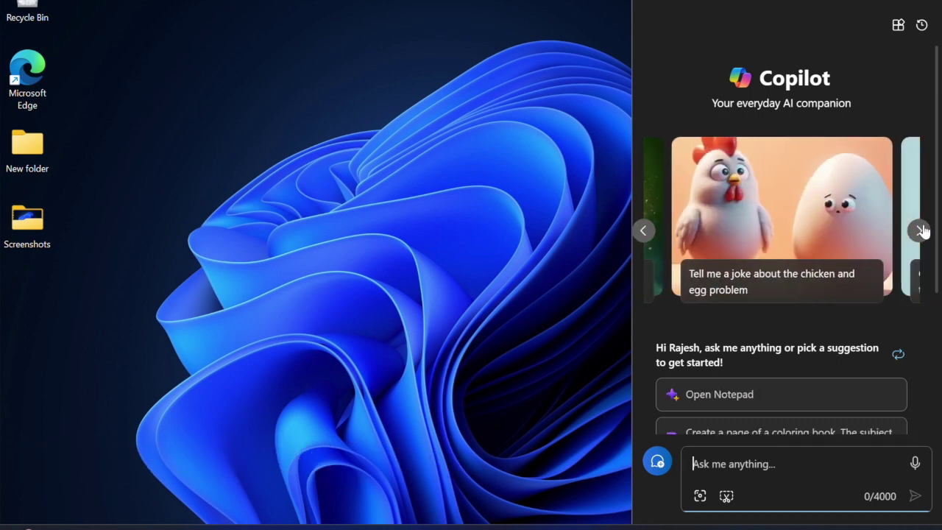
pyautogui.click(920, 230)
pyautogui.click(920, 231)
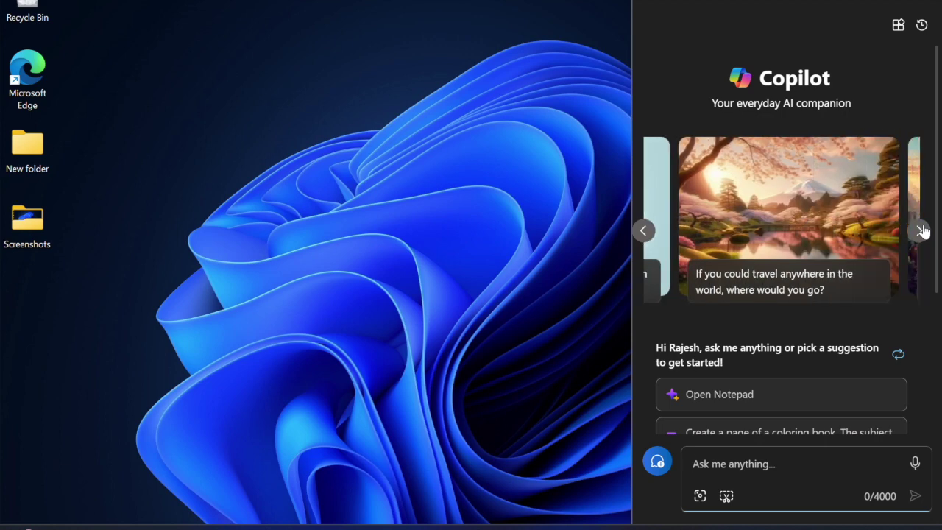
pyautogui.click(921, 230)
pyautogui.click(921, 231)
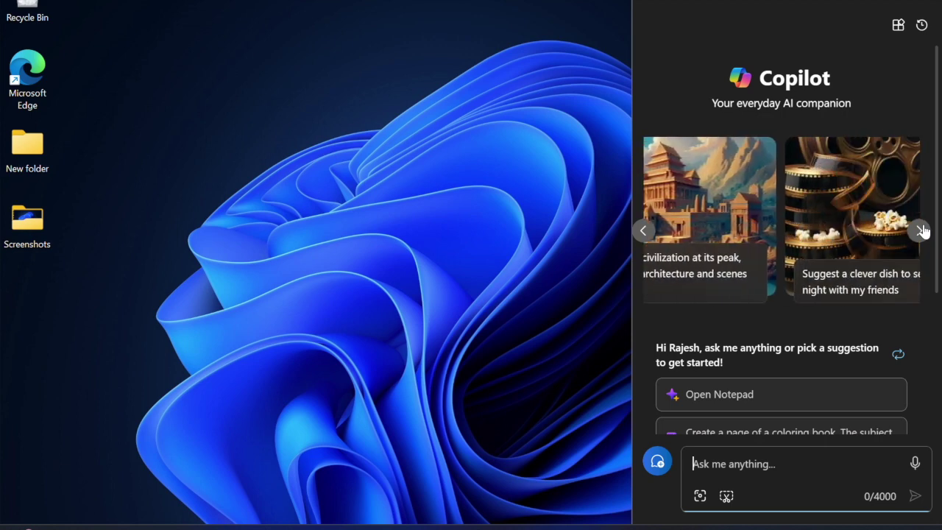
pyautogui.click(920, 230)
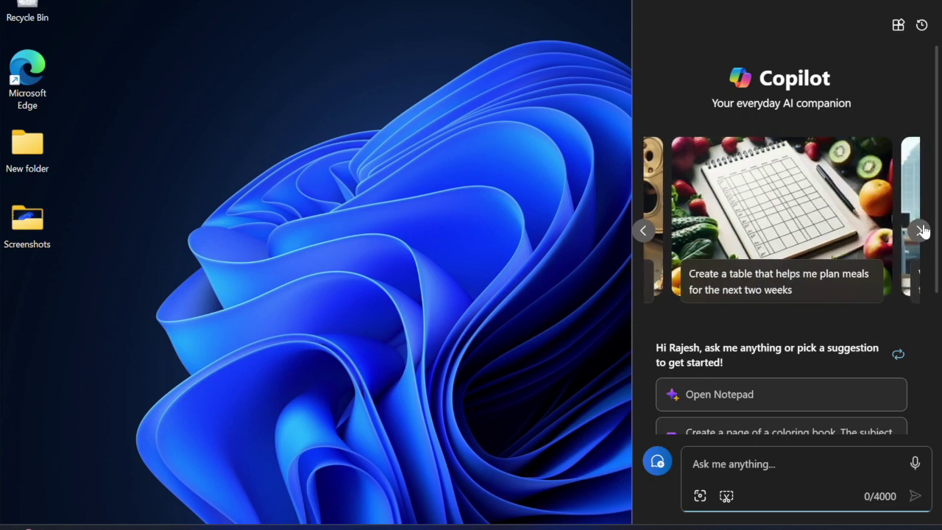
pyautogui.click(920, 230)
pyautogui.click(921, 230)
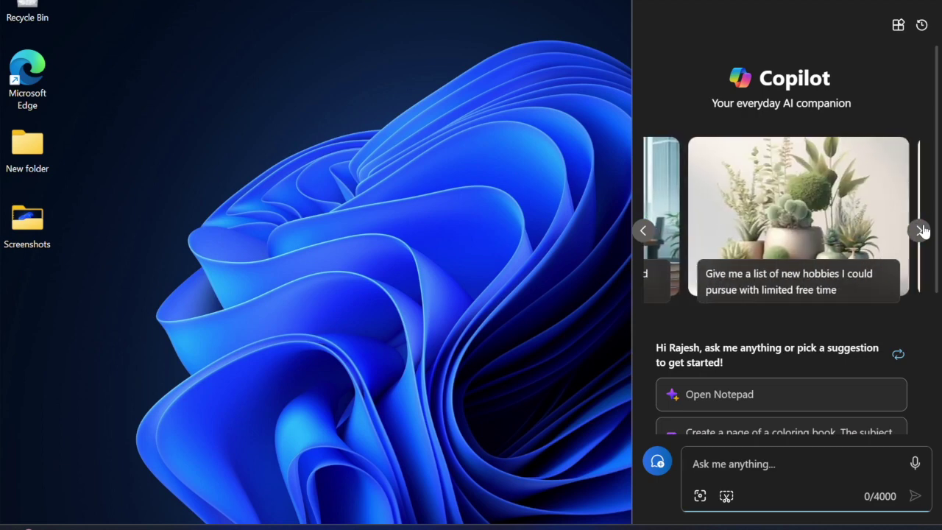
pyautogui.click(920, 230)
pyautogui.click(921, 230)
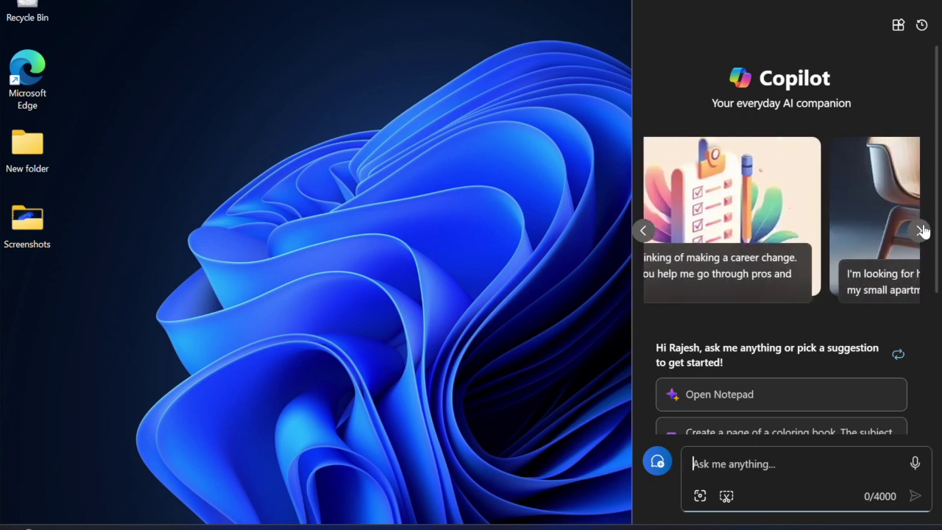
pyautogui.click(921, 231)
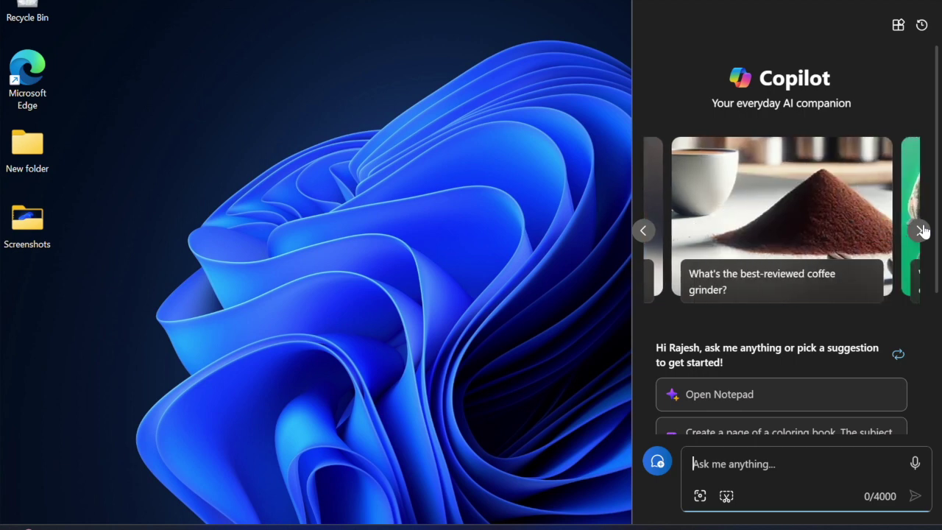
pyautogui.click(921, 231)
pyautogui.click(921, 231)
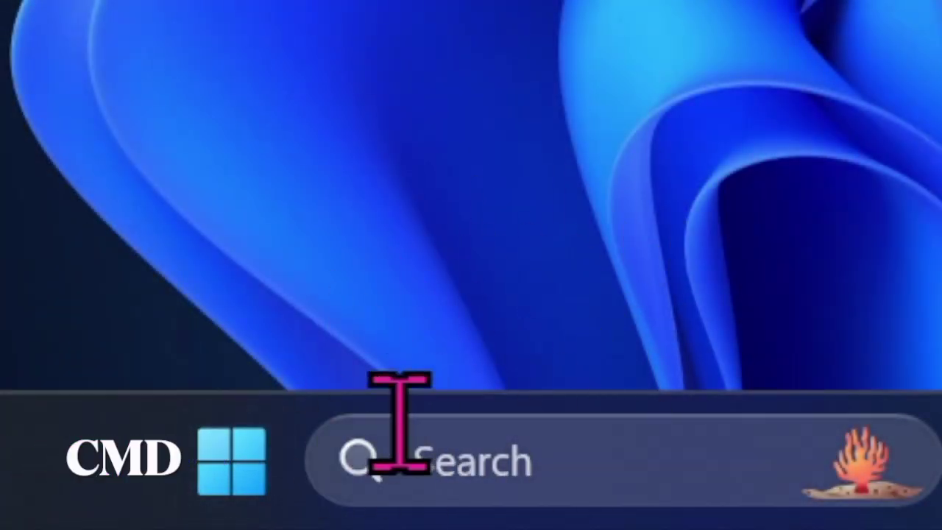
# - Search for 'cm' and launch Command Prompt as administrator
pyautogui.click(484, 456)
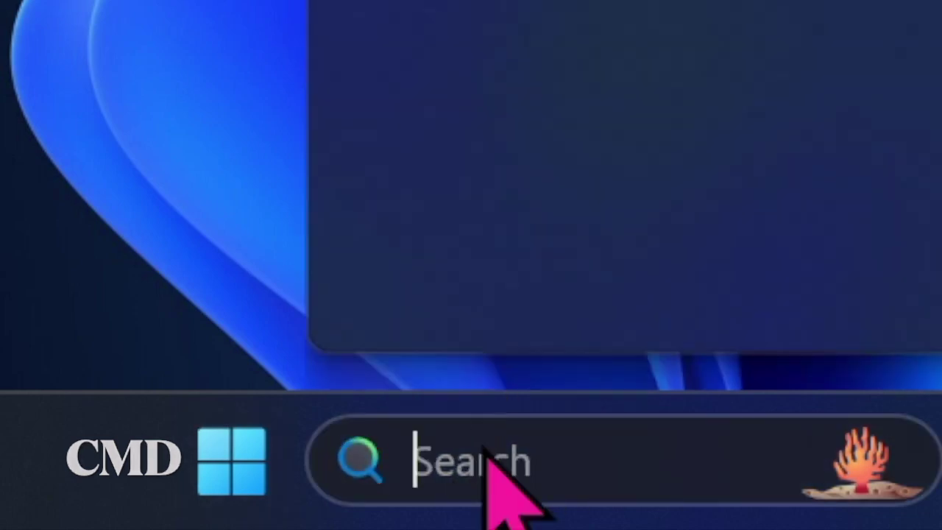
pyautogui.write('cm')
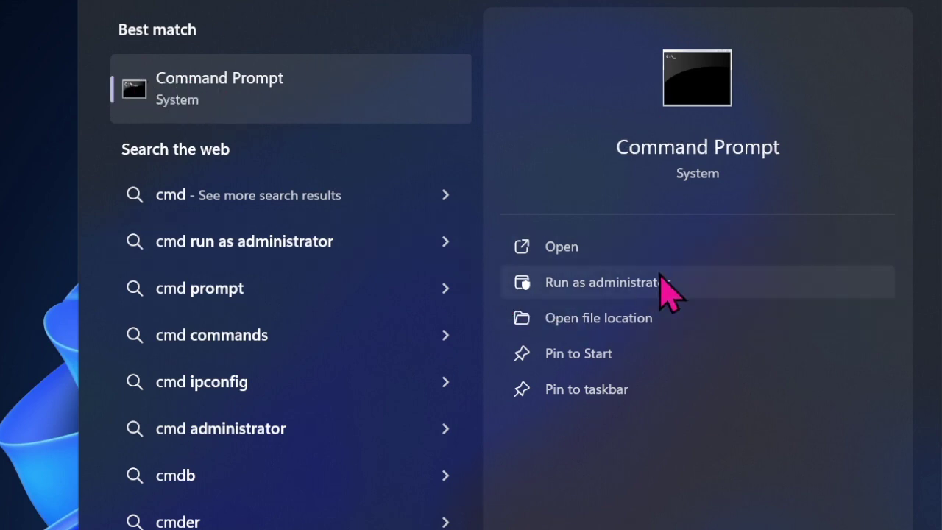
pyautogui.click(613, 294)
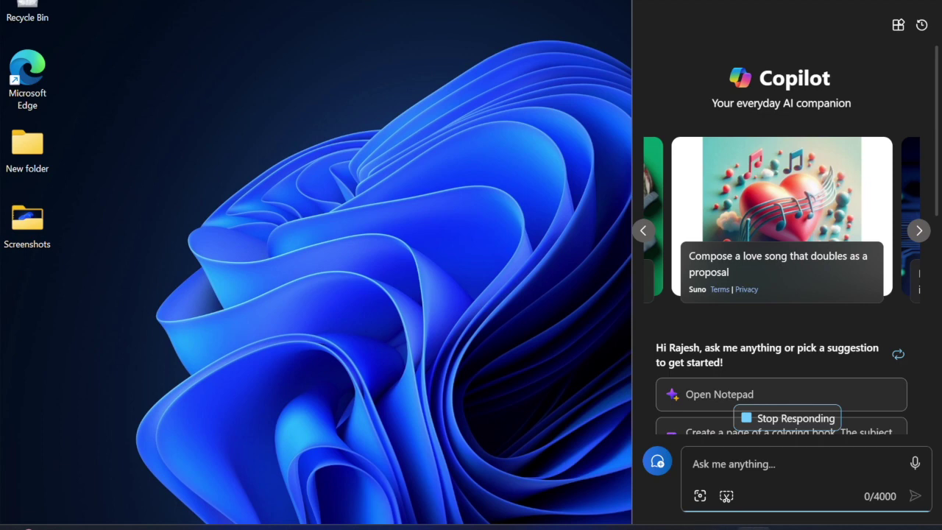
# - Search for 'cmd' and open the Command Prompt best match
pyautogui.press('super+space')
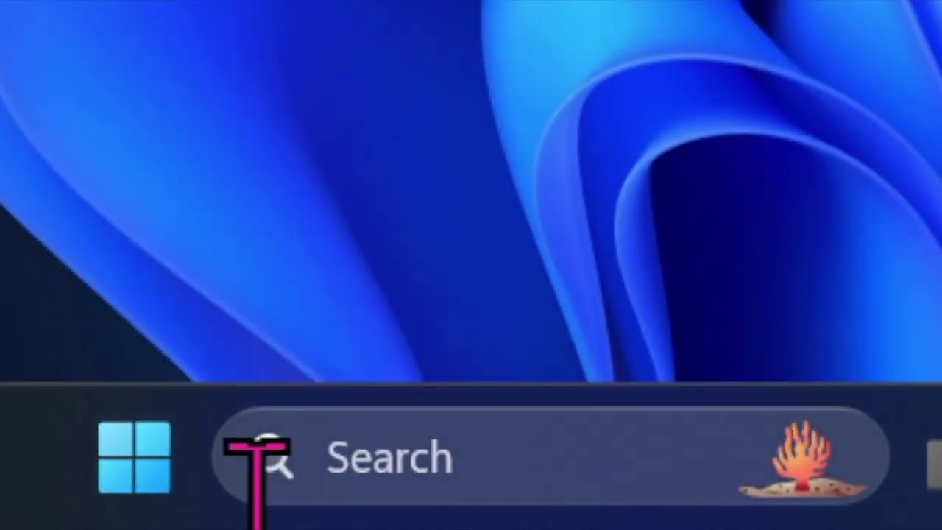
pyautogui.click(168, 441)
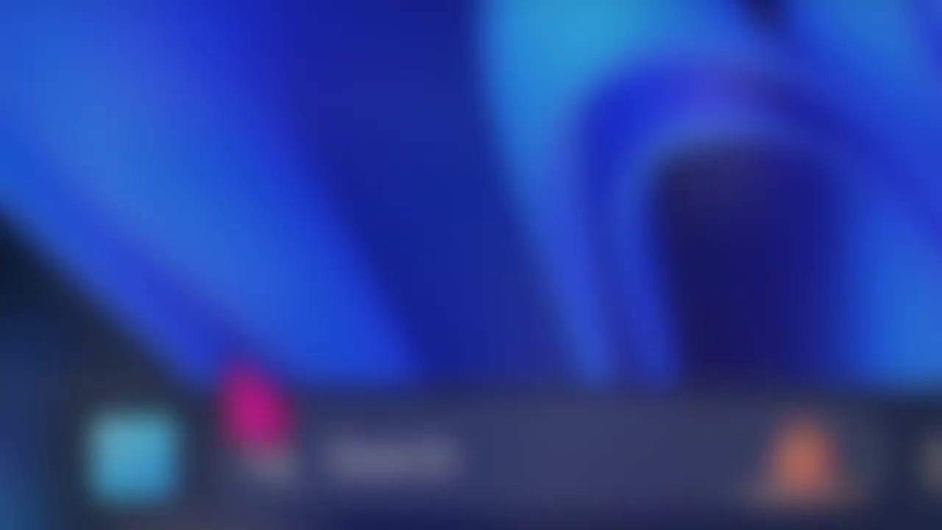
pyautogui.write('cmd')
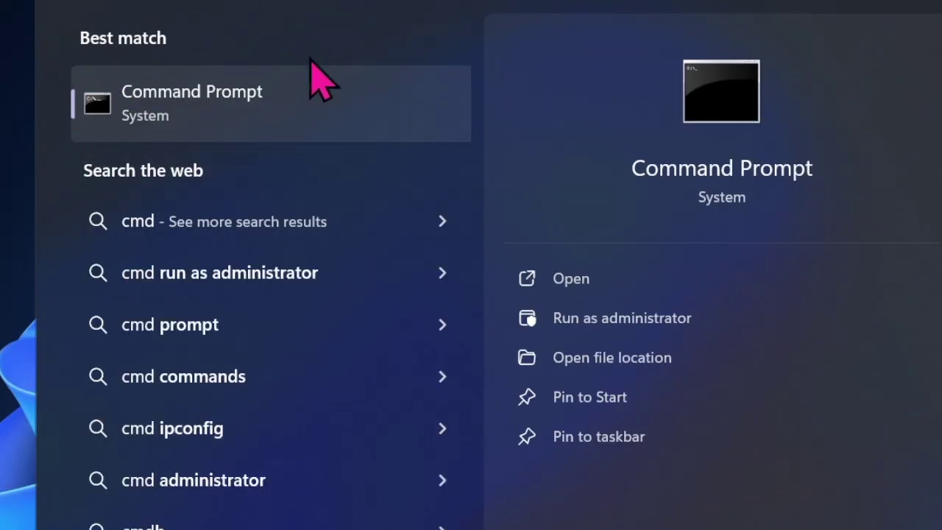
pyautogui.click(326, 106)
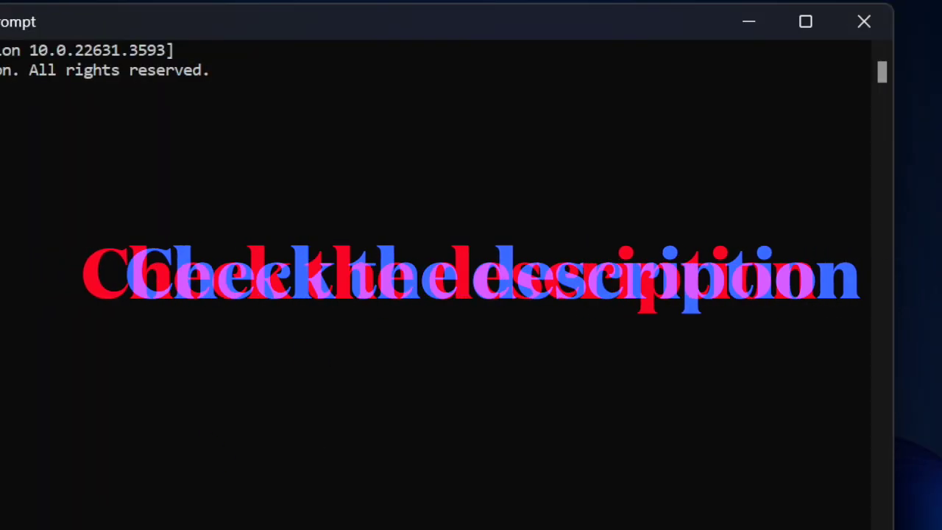